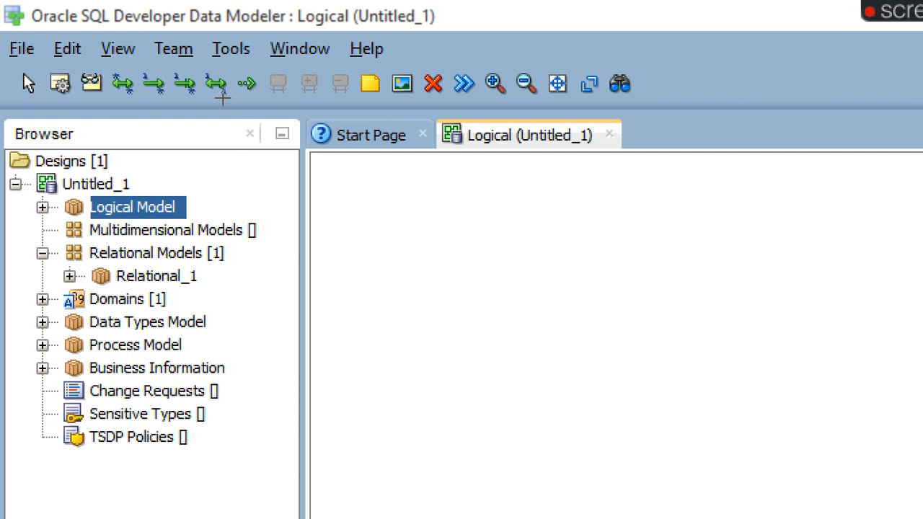
- Draw a new entity on the logical diagram and name it COMPANY
{"action": "left_click_drag", "start_coordinate": [228, 123], "coordinate": [314, 203]}
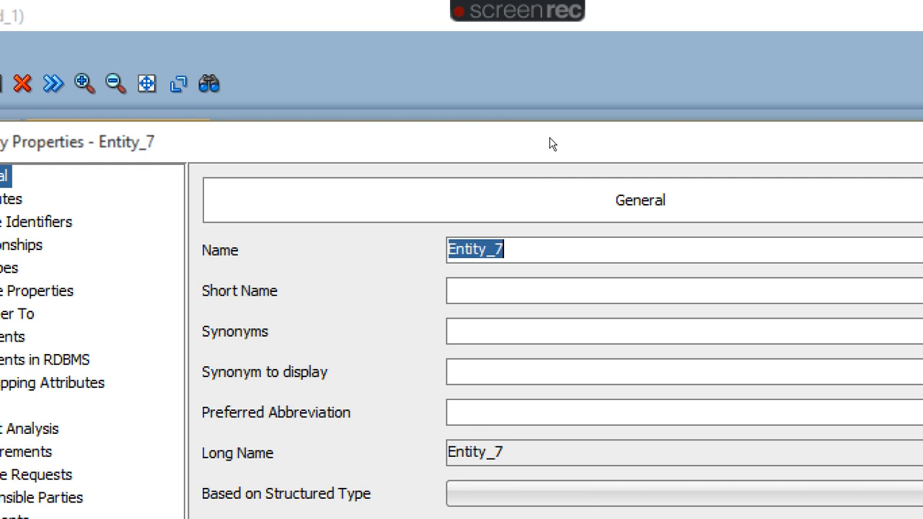
{"action": "type", "text": "COM"}
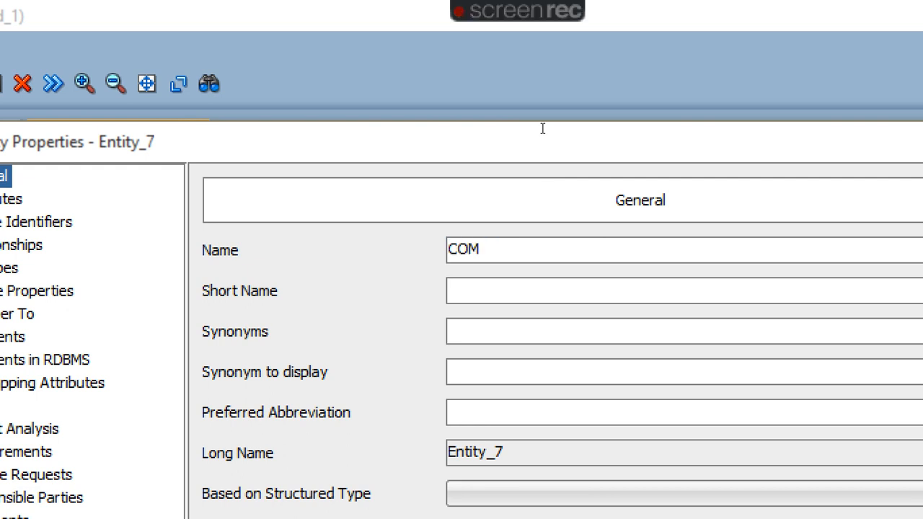
{"action": "type", "text": "PAN"}
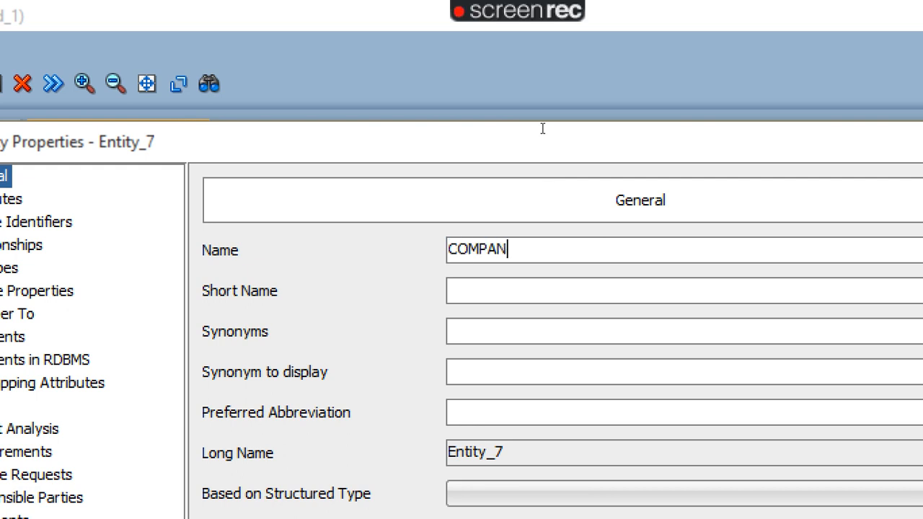
{"action": "type", "text": "Y"}
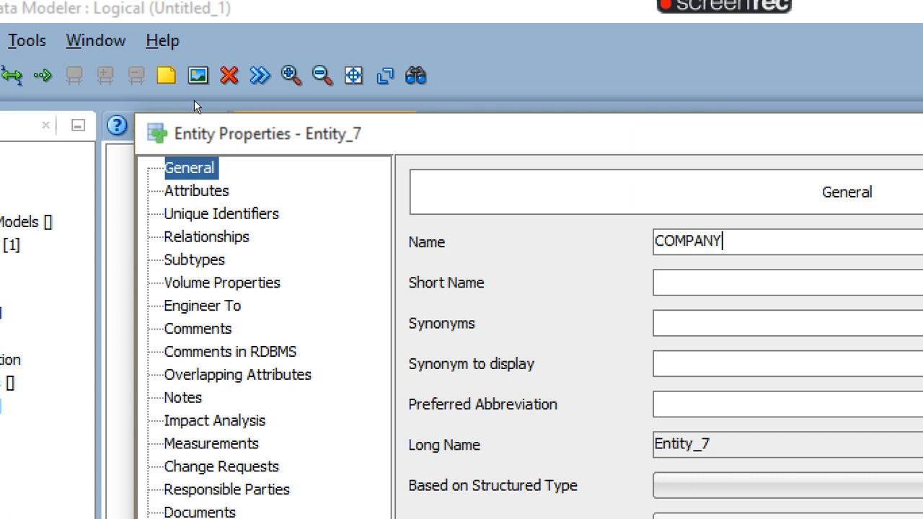
- Add a first attribute to COMPANY named COMPANY_ID with a Logical data type
{"action": "left_click", "coordinate": [197, 192]}
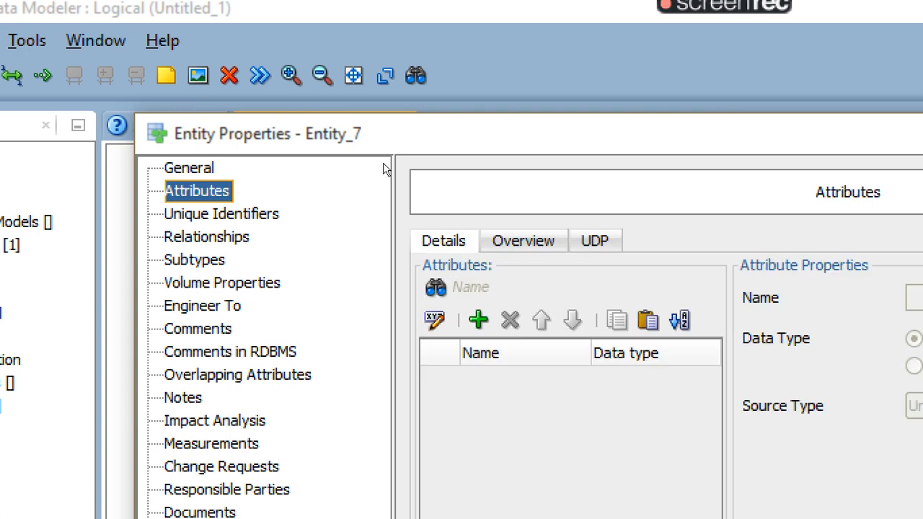
{"action": "left_click", "coordinate": [478, 320]}
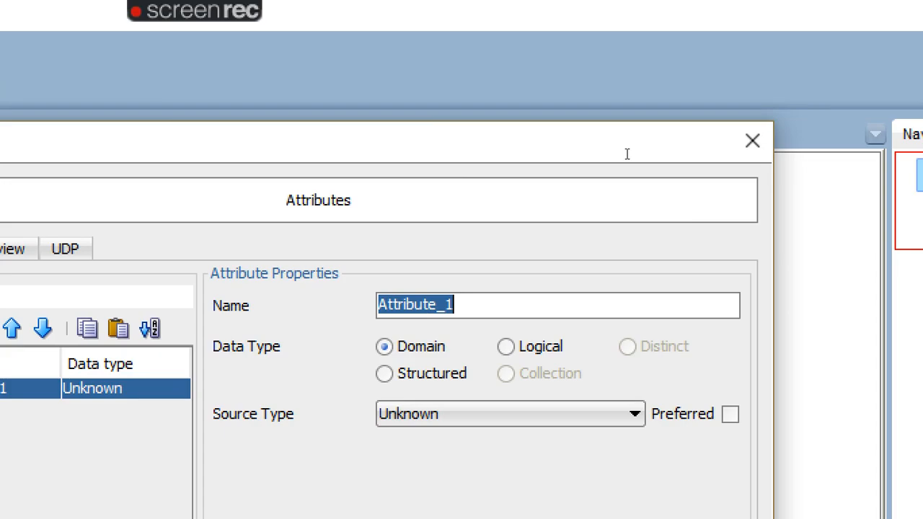
{"action": "key", "text": "BackSpace"}
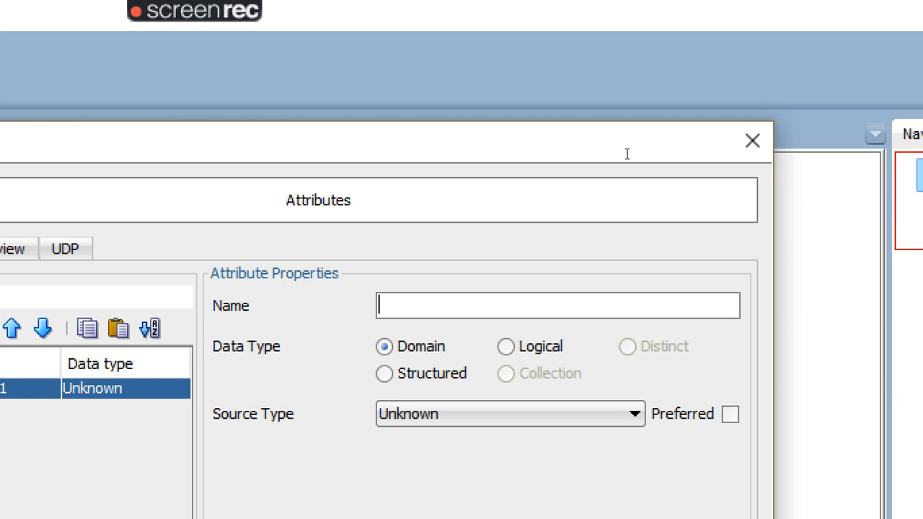
{"action": "type", "text": "COMPANY"}
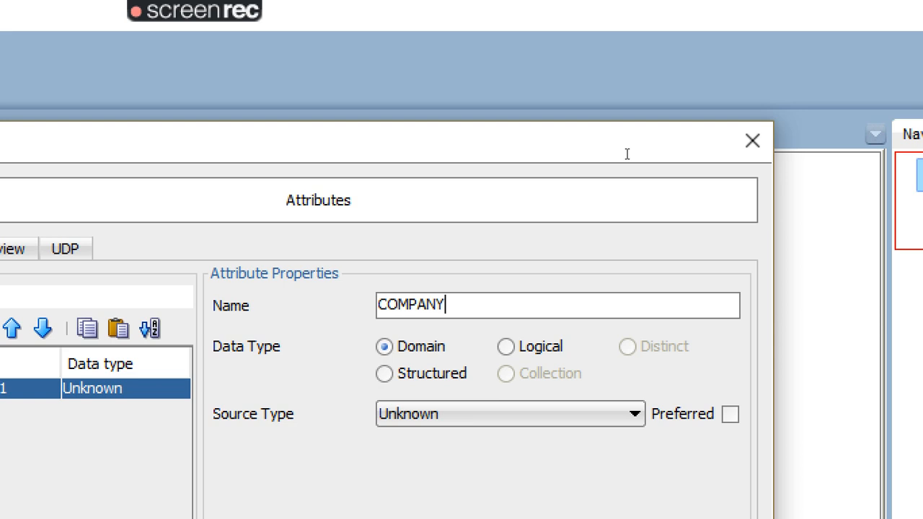
{"action": "type", "text": "_ID"}
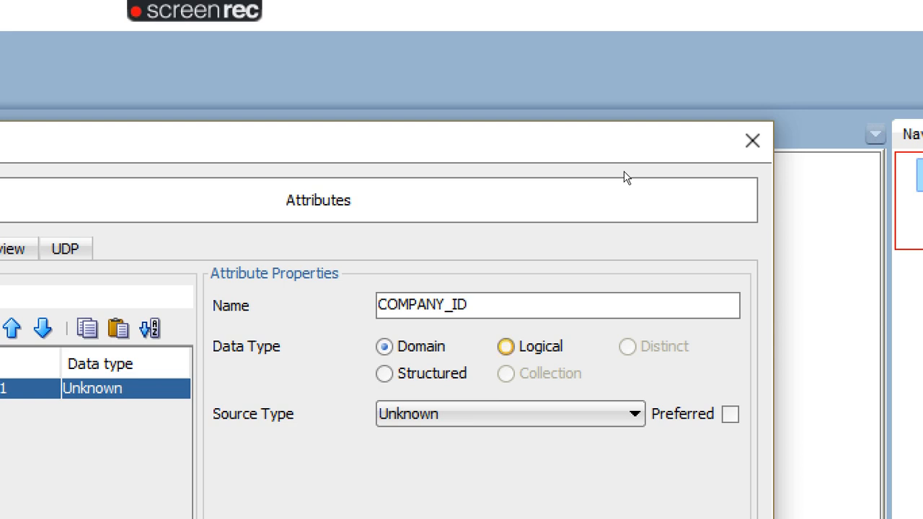
{"action": "key", "text": "space"}
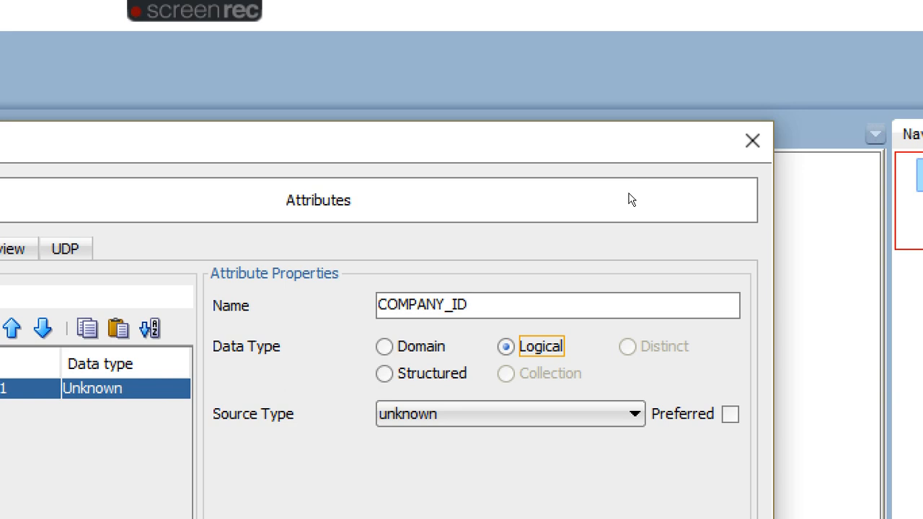
- Set COMPANY_ID's source type to Integer and mark it as the Primary UID
{"action": "left_click", "coordinate": [634, 414]}
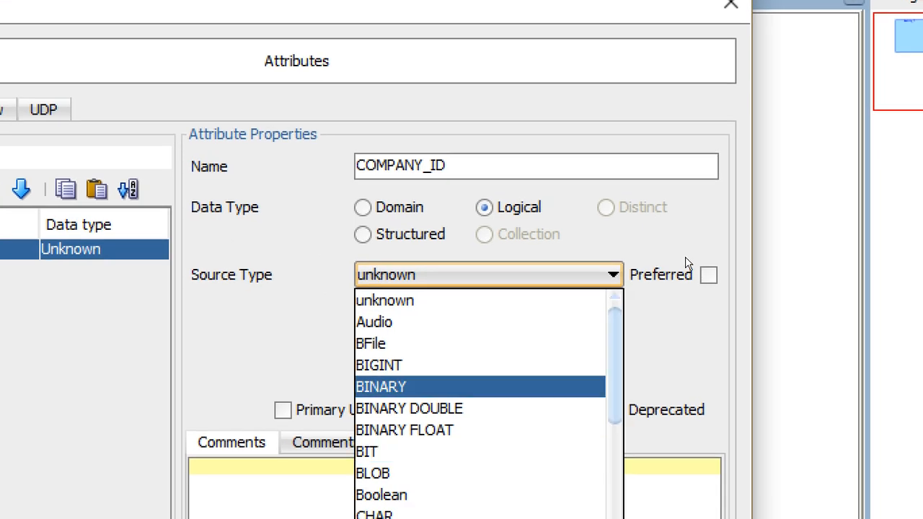
{"action": "scroll", "coordinate": [480, 389], "scroll_direction": "down", "scroll_amount": 2}
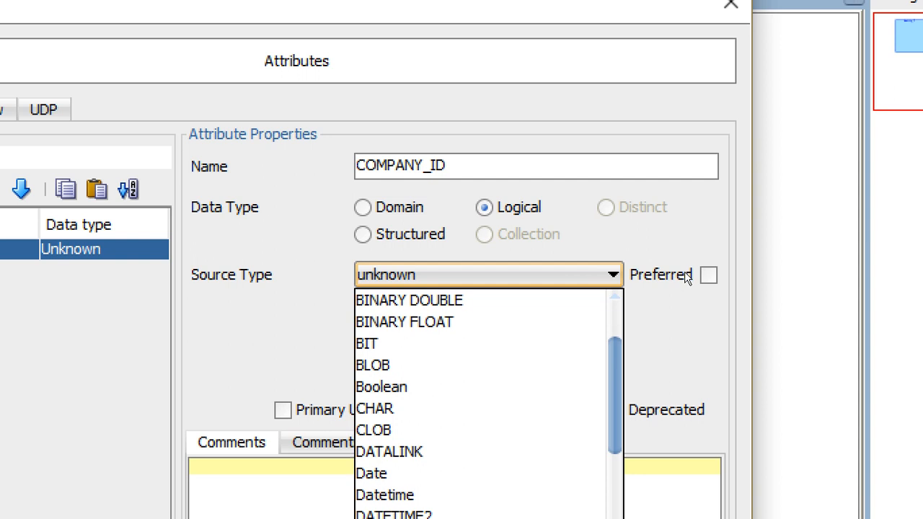
{"action": "scroll", "coordinate": [480, 390], "scroll_direction": "down", "scroll_amount": 3}
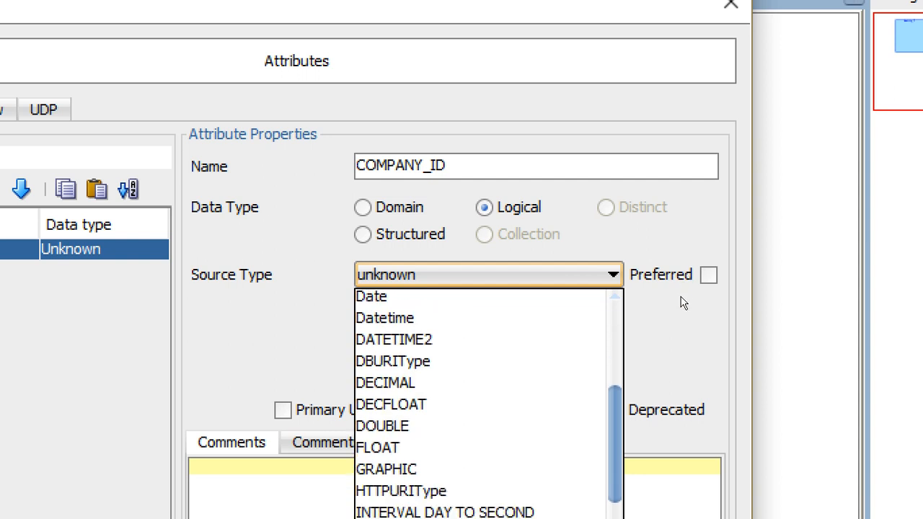
{"action": "scroll", "coordinate": [684, 303], "scroll_direction": "down", "scroll_amount": 4}
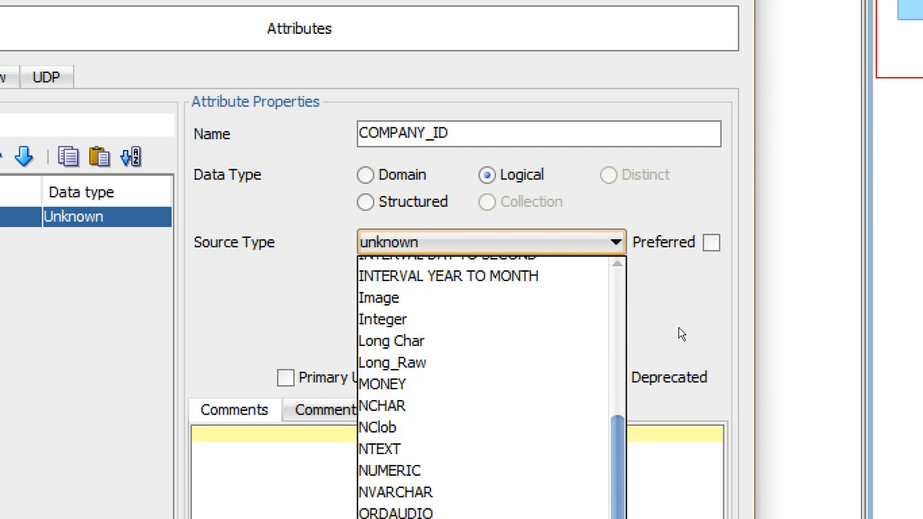
{"action": "left_click", "coordinate": [576, 249]}
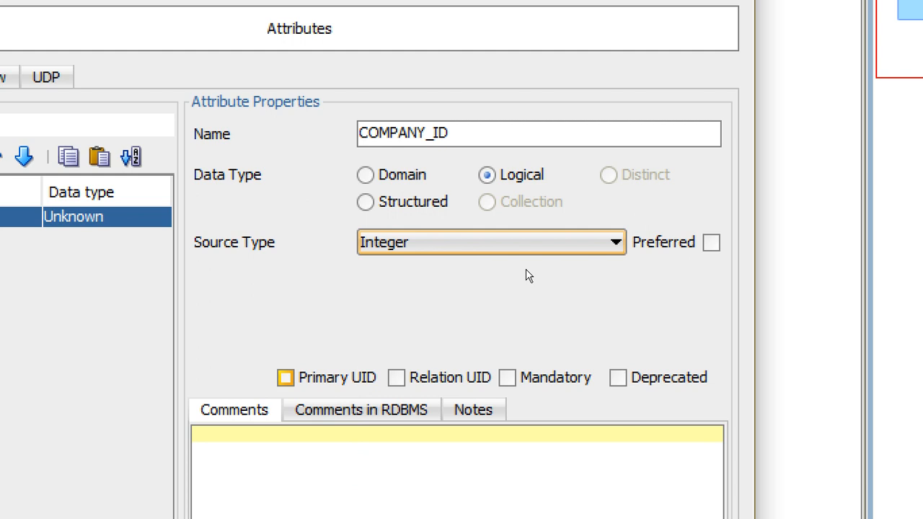
{"action": "key", "text": "Tab"}
{"action": "key", "text": "space"}
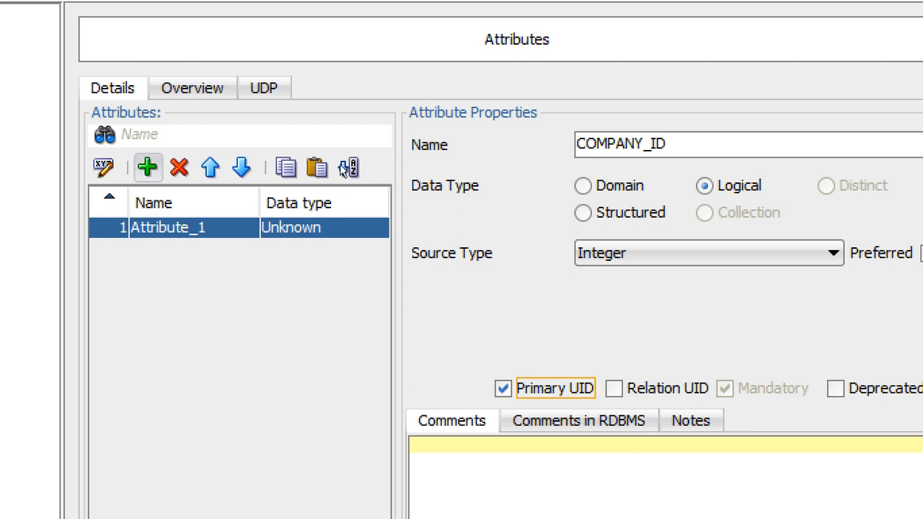
- Add a second attribute named COMPANY_NAME with a Logical data type
{"action": "left_click", "coordinate": [147, 167]}
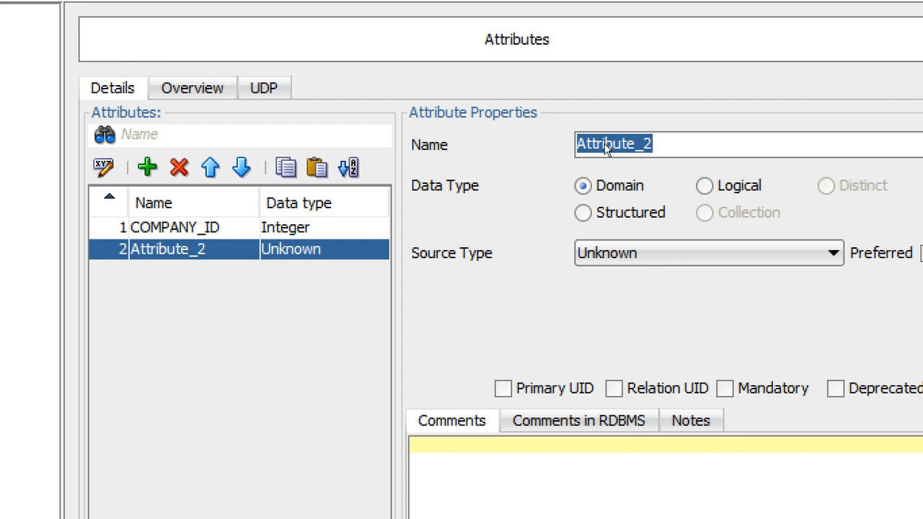
{"action": "type", "text": "COMP"}
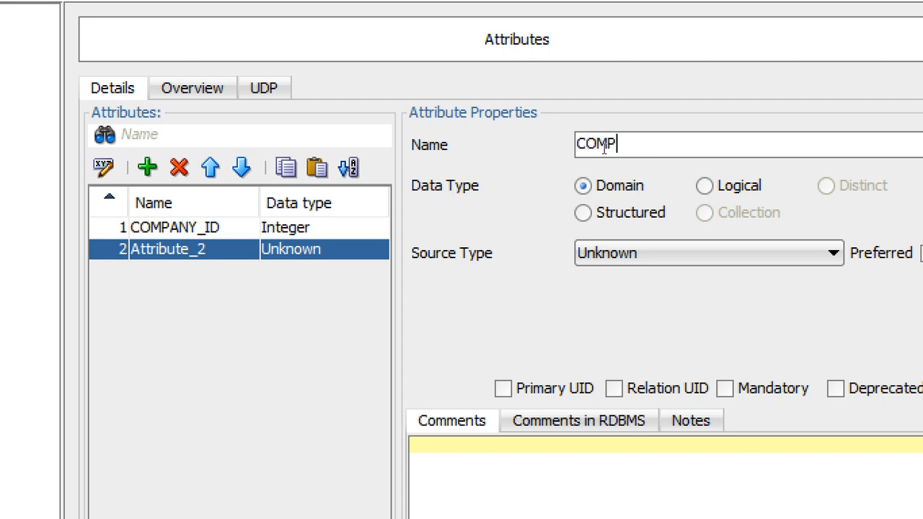
{"action": "type", "text": "ANY_NAME"}
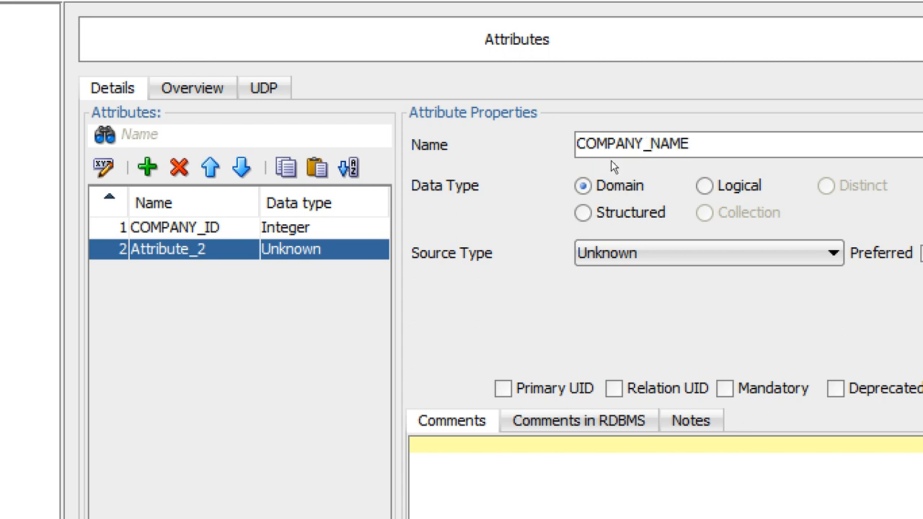
{"action": "left_click", "coordinate": [705, 186]}
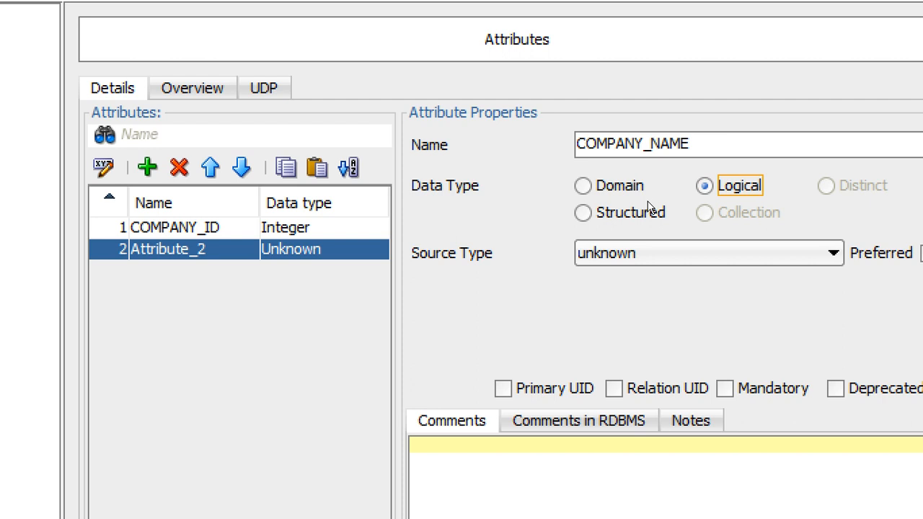
- Set COMPANY_NAME's source type to VARCHAR
{"action": "left_click", "coordinate": [683, 249]}
{"action": "scroll", "coordinate": [689, 267], "scroll_direction": "down", "scroll_amount": 10}
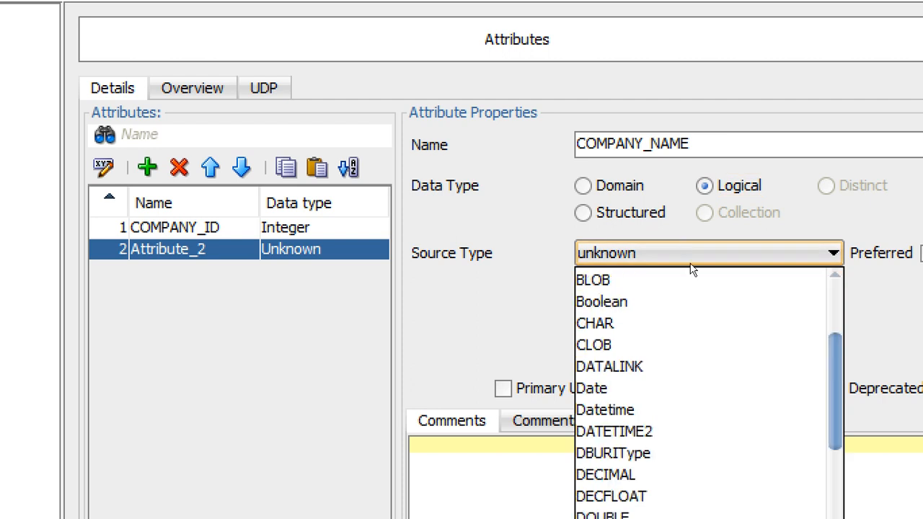
{"action": "scroll", "coordinate": [690, 322], "scroll_direction": "down", "scroll_amount": 4}
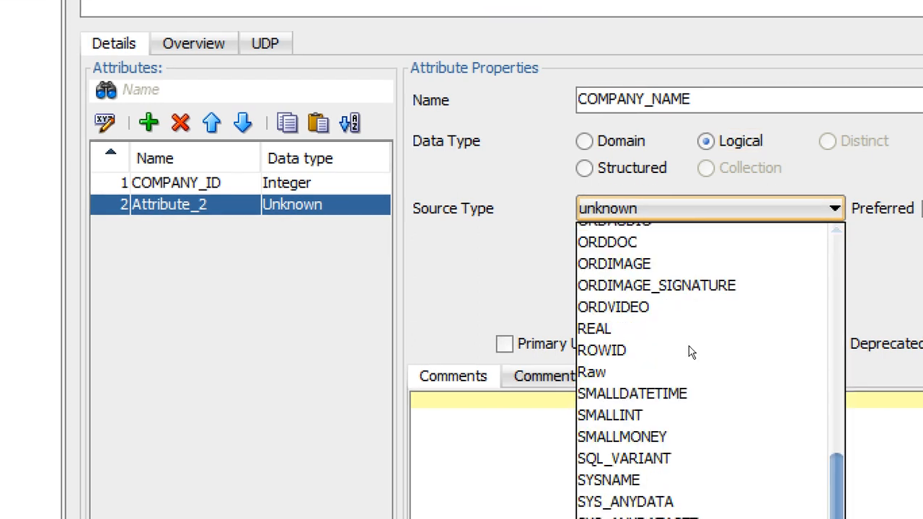
{"action": "scroll", "coordinate": [690, 352], "scroll_direction": "down", "scroll_amount": 3}
{"action": "scroll", "coordinate": [689, 378], "scroll_direction": "down", "scroll_amount": 1}
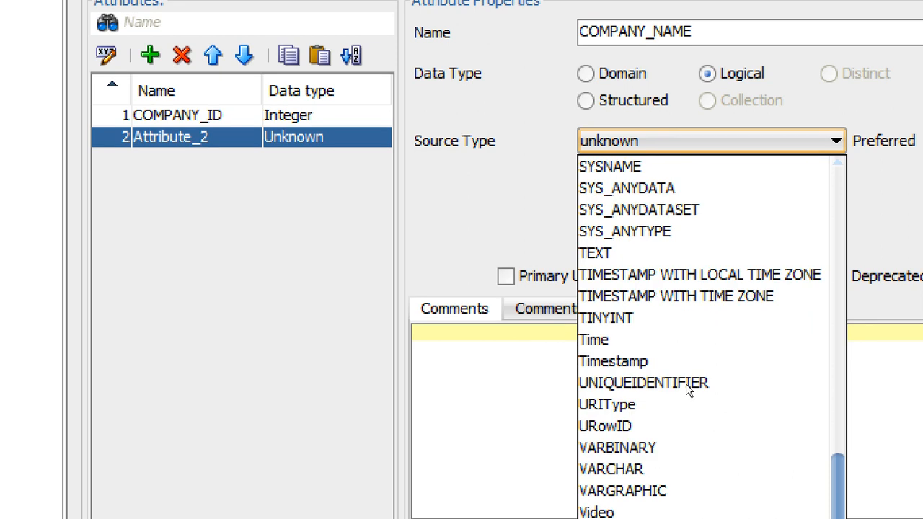
{"action": "left_click", "coordinate": [617, 488]}
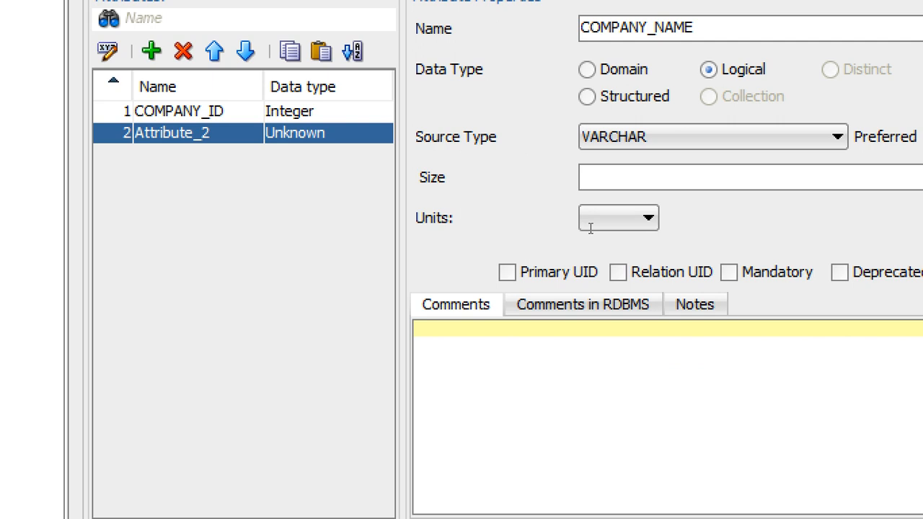
- Give COMPANY_NAME a size of 20 in BYTE units, mark it Mandatory, and confirm the entity properties
{"action": "type", "text": "20"}
{"action": "left_click", "coordinate": [599, 218]}
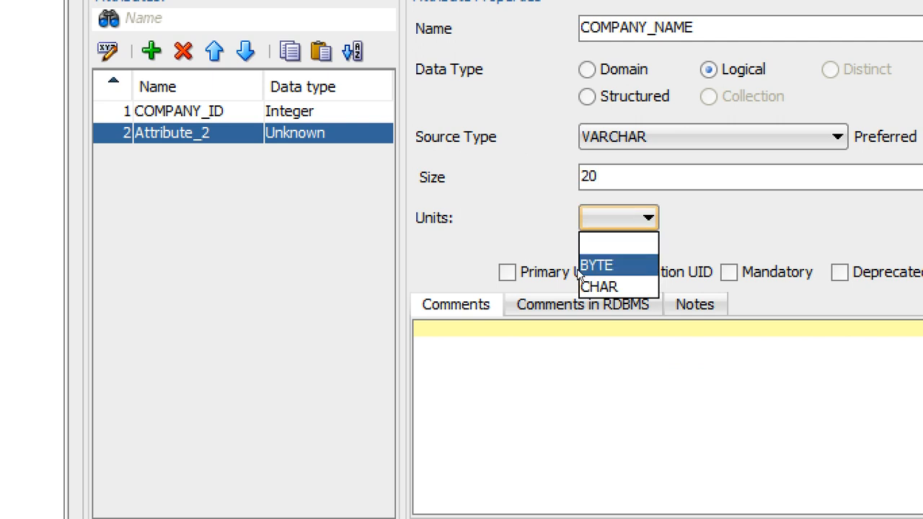
{"action": "left_click", "coordinate": [588, 264]}
{"action": "key", "text": "Tab"}
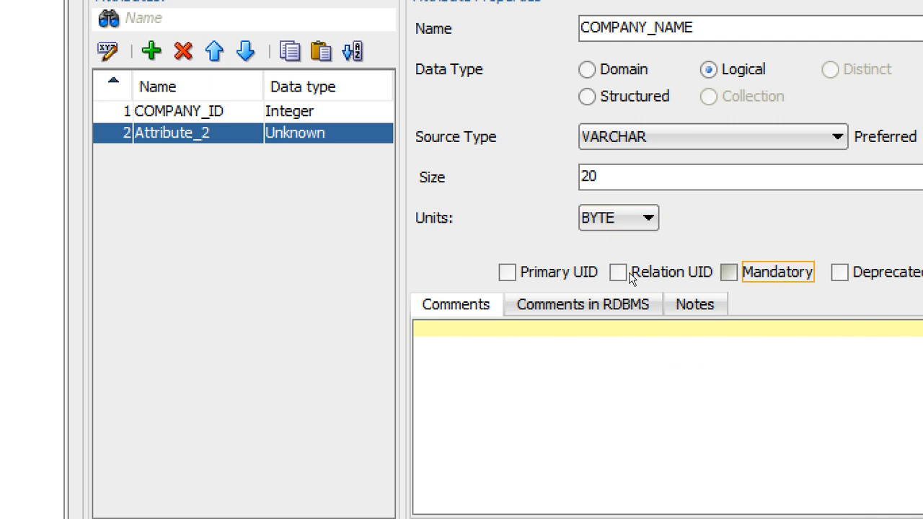
{"action": "key", "text": "space"}
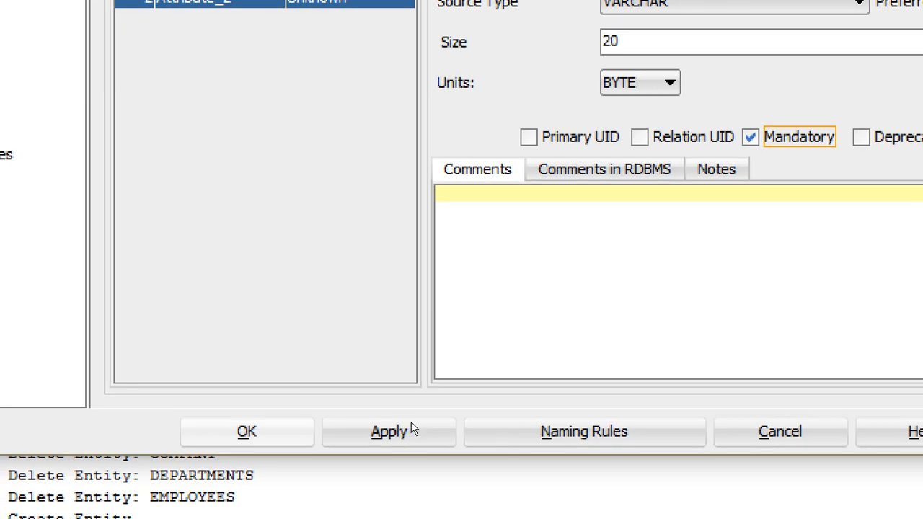
{"action": "left_click", "coordinate": [253, 432]}
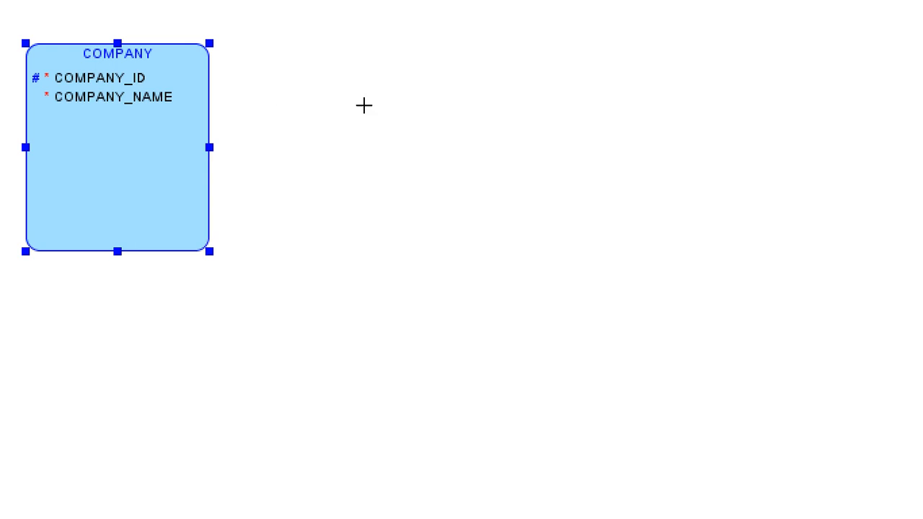
- Draw a second entity on the diagram and name it DEPARTMENTS
{"action": "left_click_drag", "start_coordinate": [366, 103], "coordinate": [462, 202]}
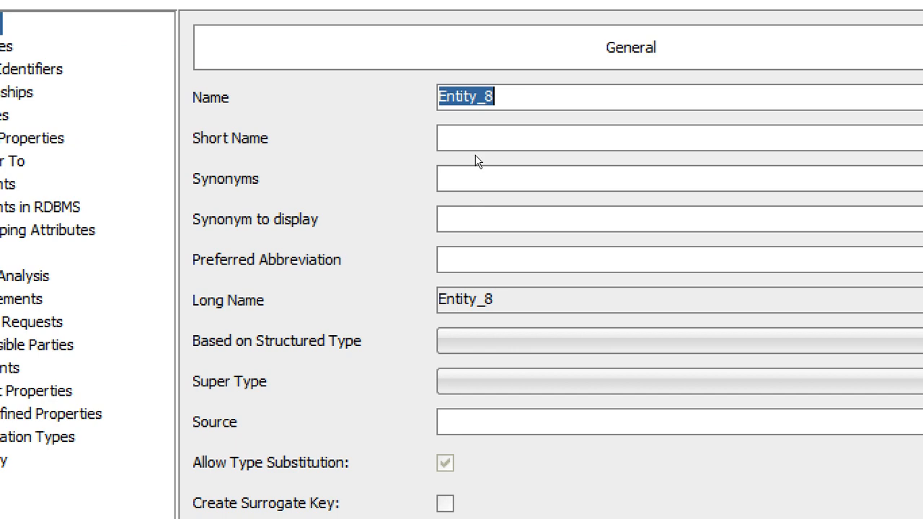
{"action": "type", "text": "DE"}
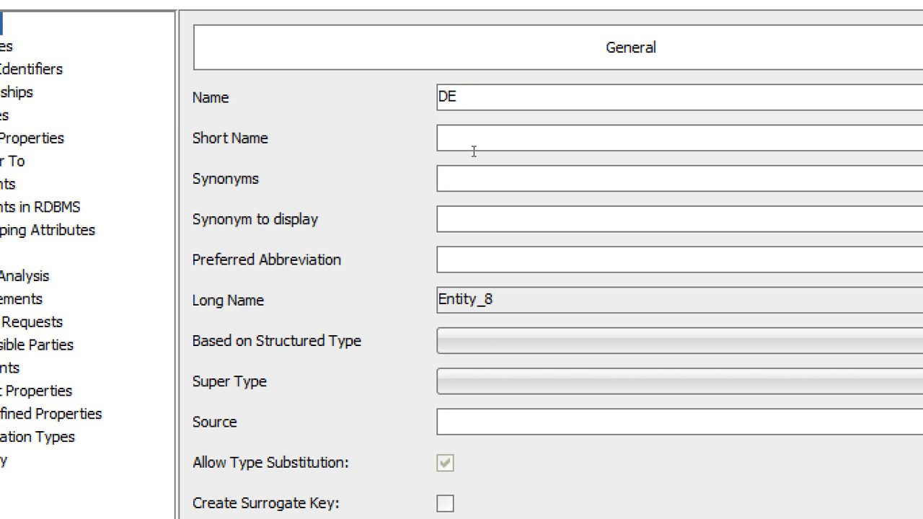
{"action": "type", "text": "PARTMEN"}
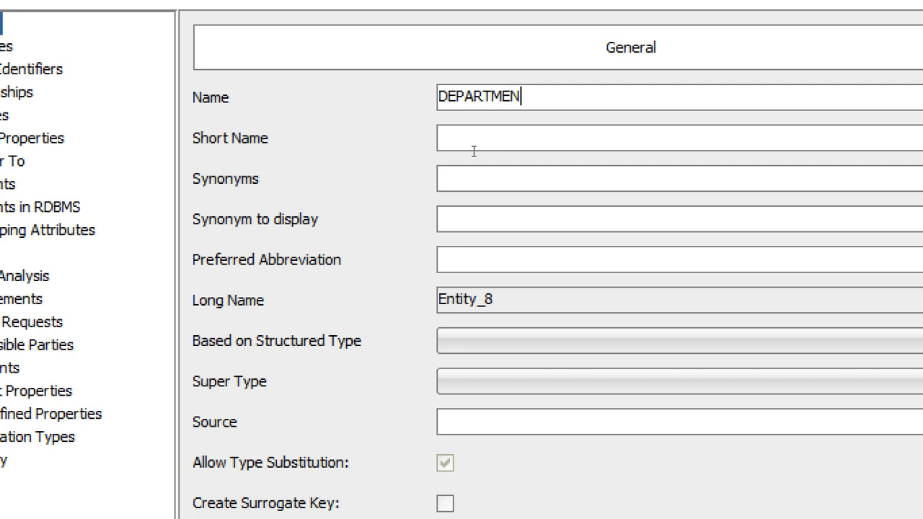
{"action": "type", "text": "TS"}
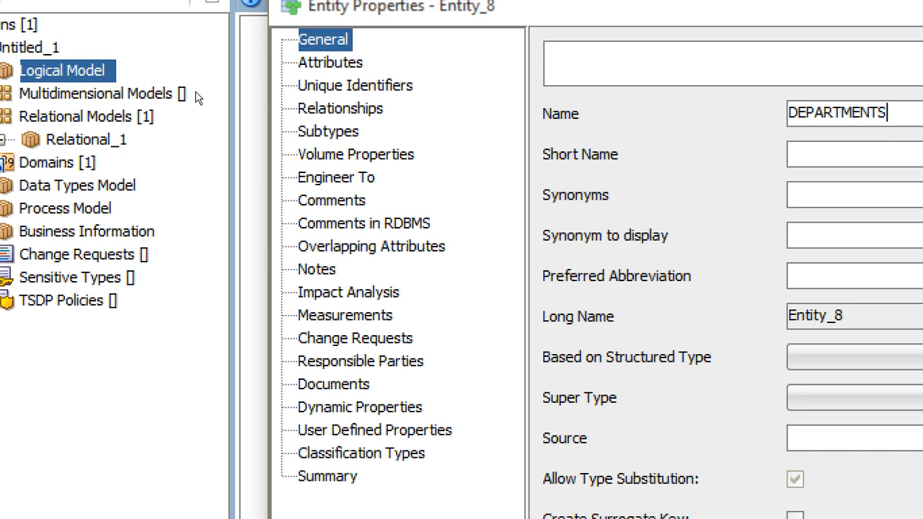
- Add an attribute named DEPARTMENT_ID to the DEPARTMENTS entity with a Logical data type
{"action": "left_click", "coordinate": [331, 63]}
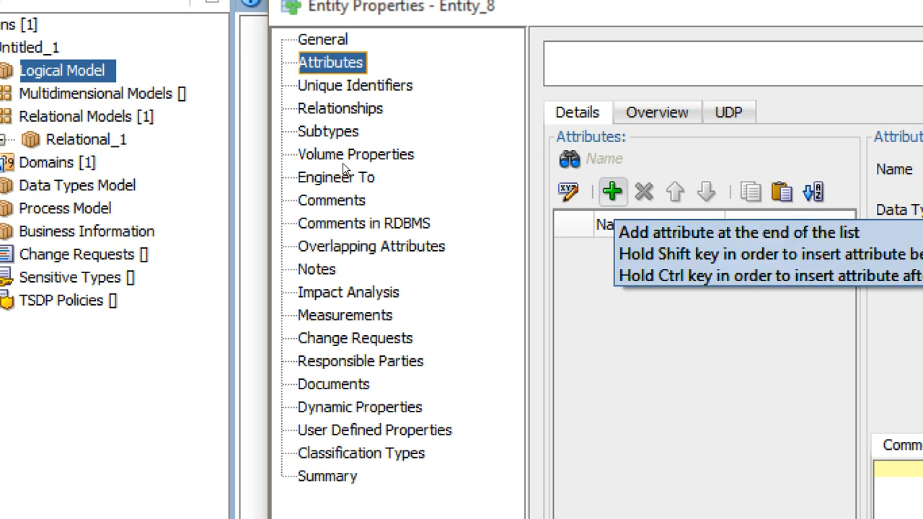
{"action": "left_click", "coordinate": [612, 191]}
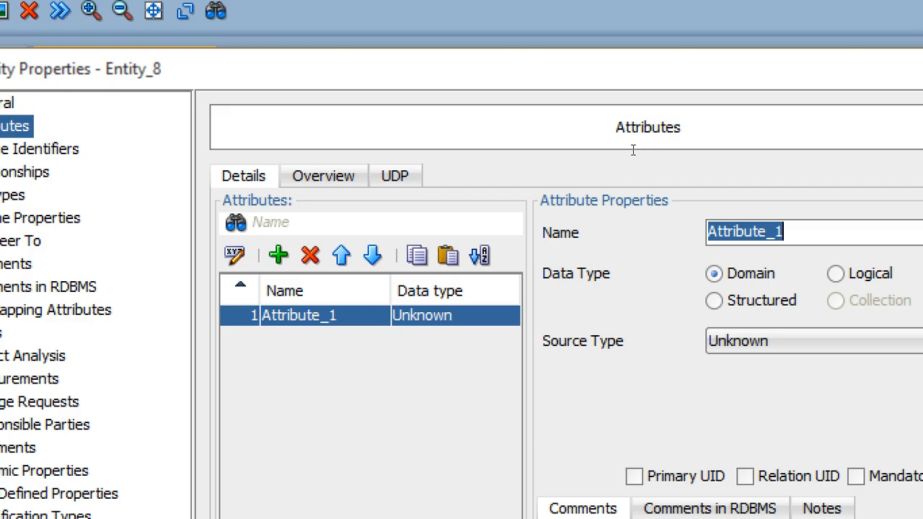
{"action": "type", "text": "DEPA"}
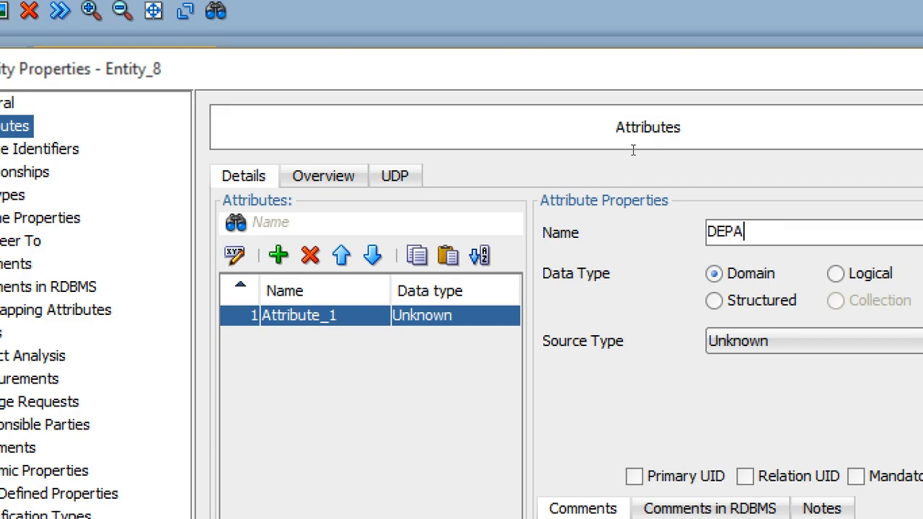
{"action": "type", "text": "RTMENT"}
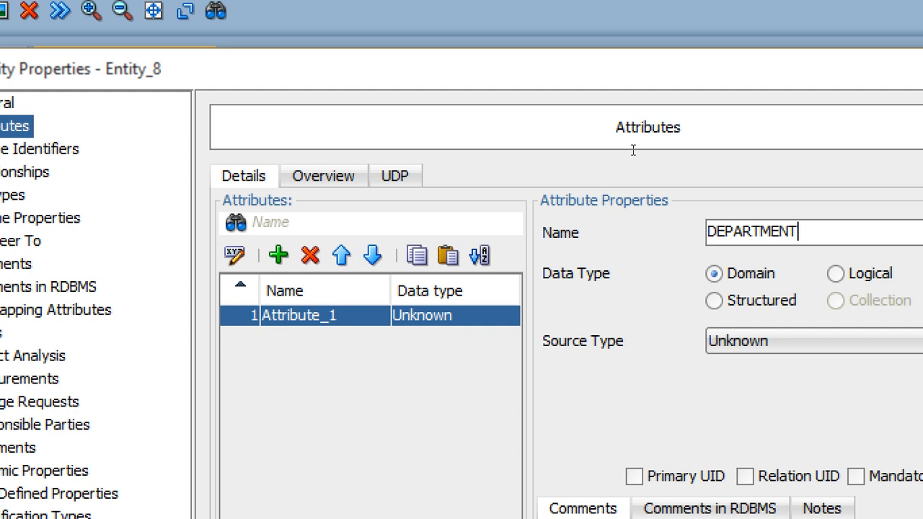
{"action": "type", "text": "_ID"}
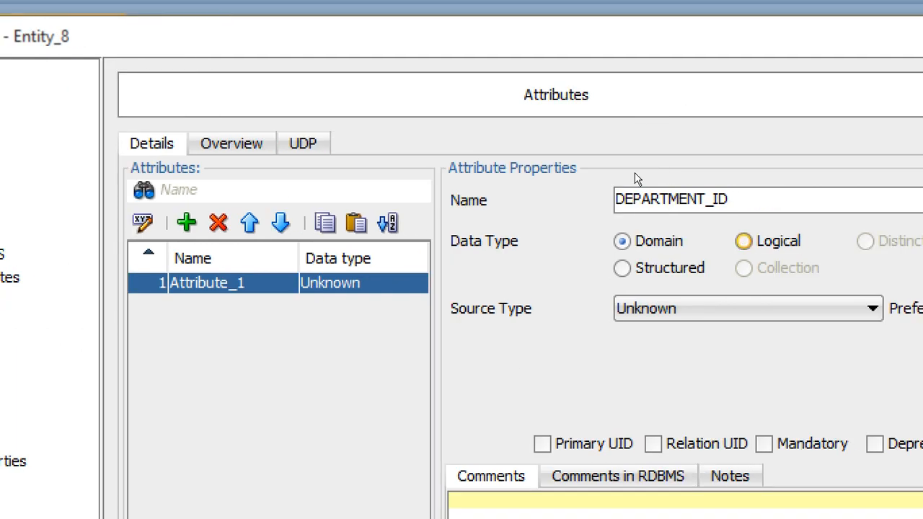
{"action": "left_click", "coordinate": [836, 274]}
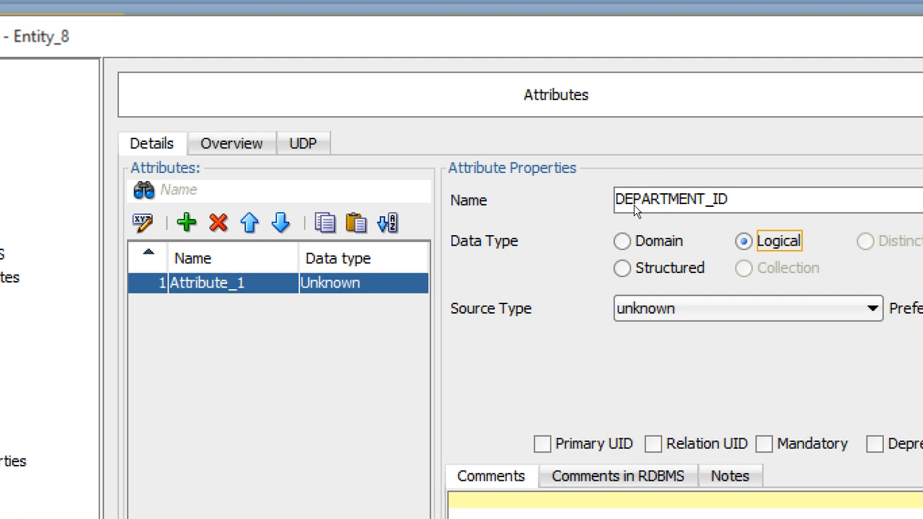
- Set DEPARTMENT_ID's source type to Integer and mark it Mandatory
{"action": "left_click", "coordinate": [748, 309]}
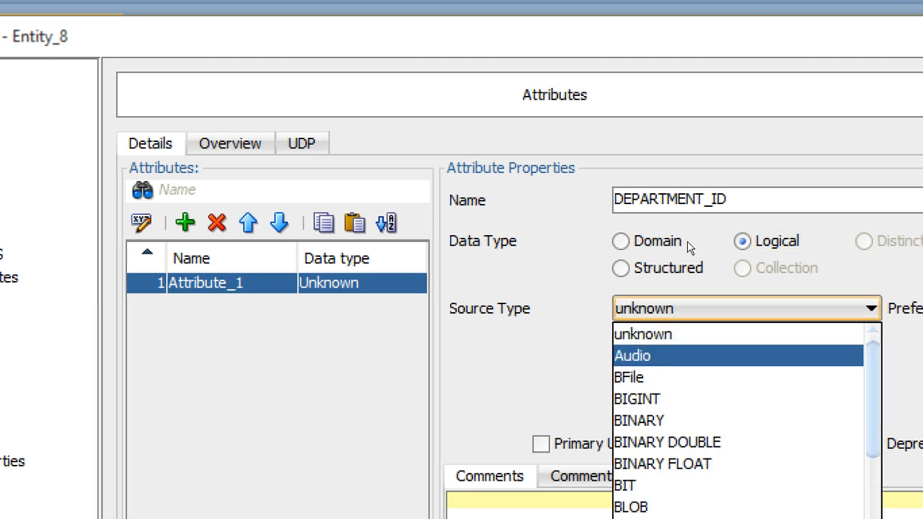
{"action": "scroll", "coordinate": [688, 286], "scroll_direction": "down", "scroll_amount": 6}
{"action": "scroll", "coordinate": [691, 298], "scroll_direction": "down", "scroll_amount": 3}
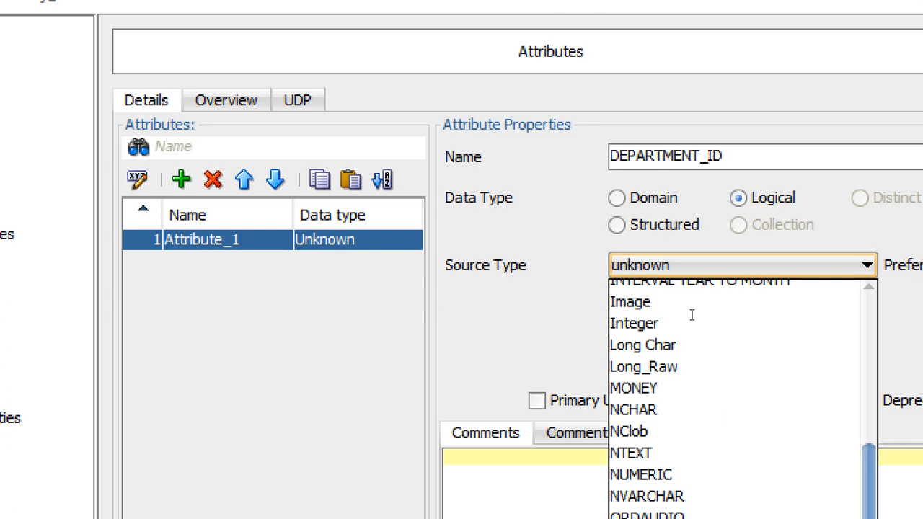
{"action": "scroll", "coordinate": [553, 214], "scroll_direction": "up", "scroll_amount": 1}
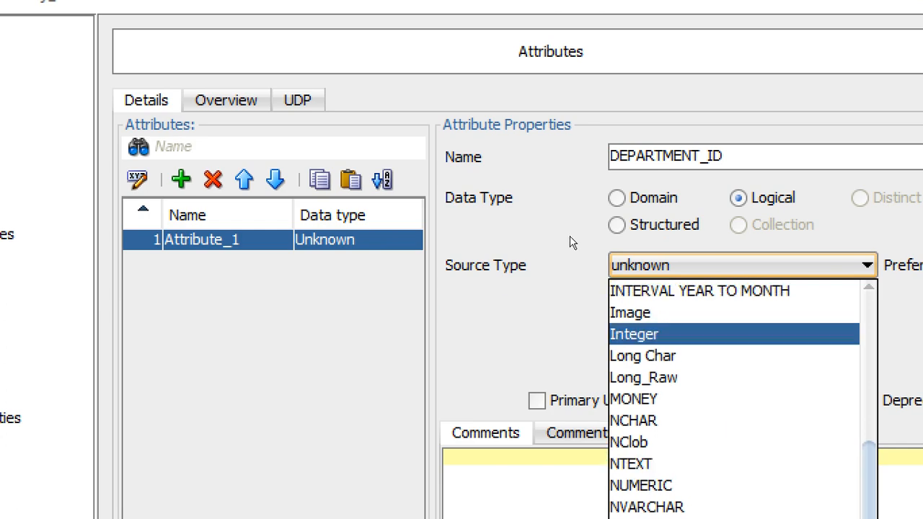
{"action": "key", "text": "Return"}
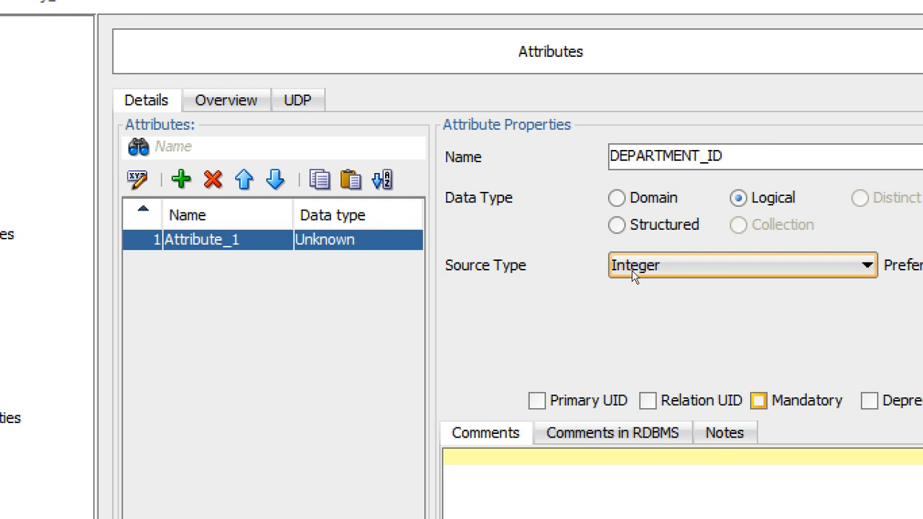
{"action": "left_click", "coordinate": [759, 400]}
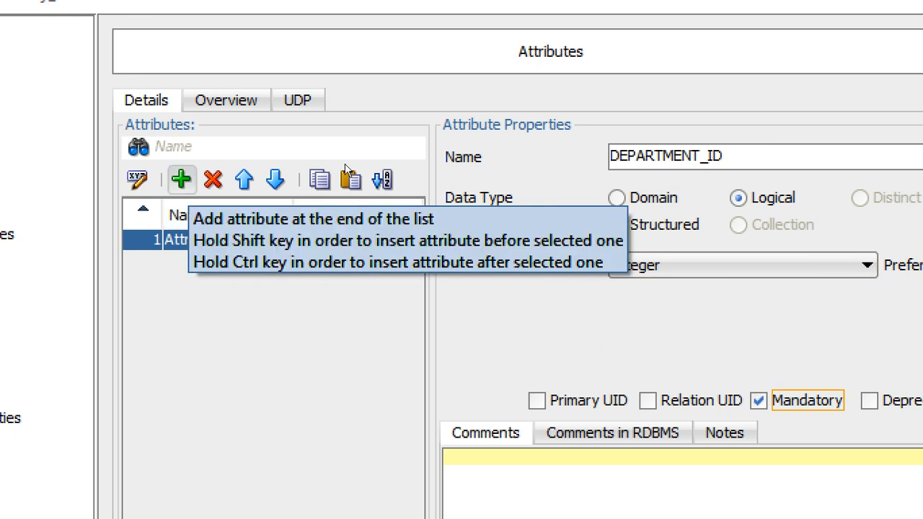
- Add a second attribute named DEPARTMENT_NAME with a Logical data type
{"action": "left_click", "coordinate": [181, 179]}
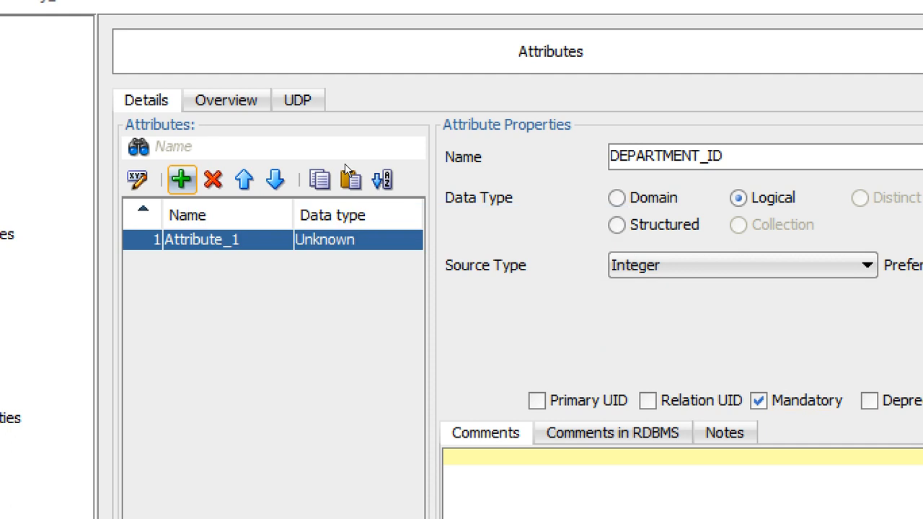
{"action": "type", "text": "D"}
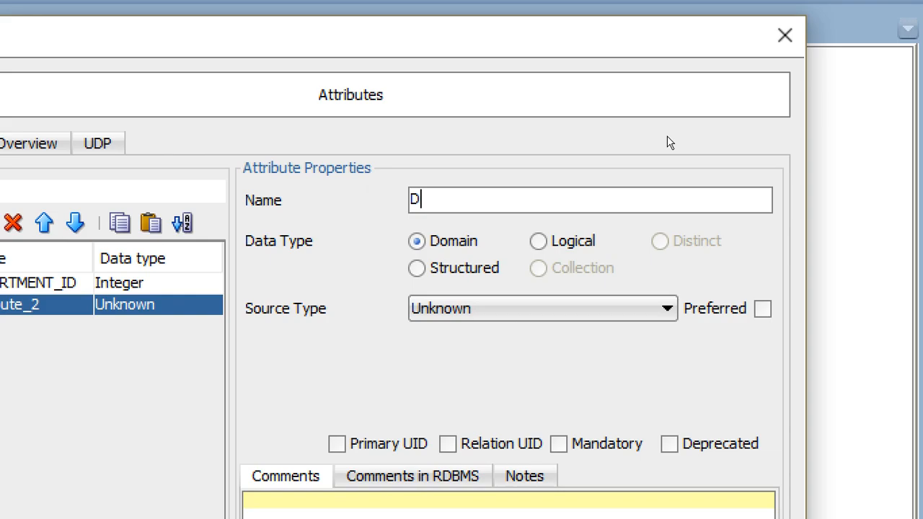
{"action": "type", "text": "EPARTMENT"}
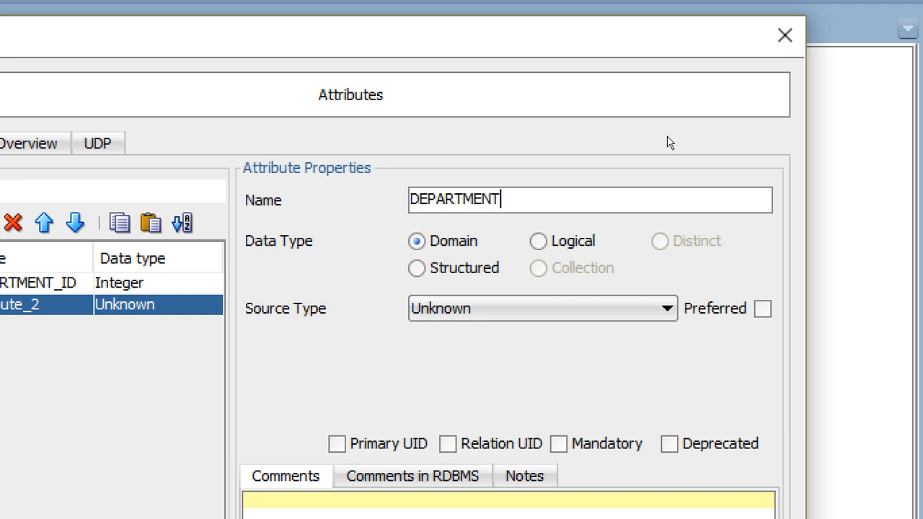
{"action": "type", "text": "_NAME"}
{"action": "left_click", "coordinate": [539, 242]}
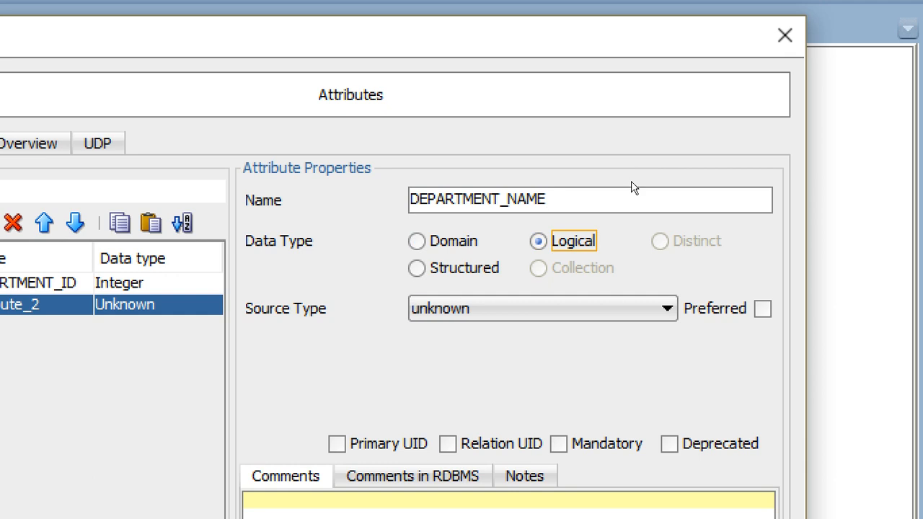
- Set DEPARTMENT_NAME's source type to VARCHAR
{"action": "left_click", "coordinate": [542, 308]}
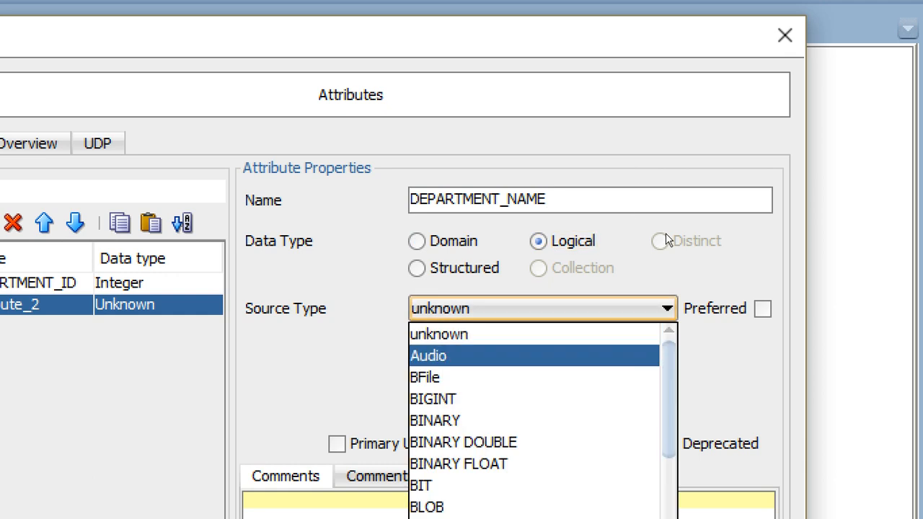
{"action": "left_click_drag", "start_coordinate": [669, 343], "coordinate": [676, 414]}
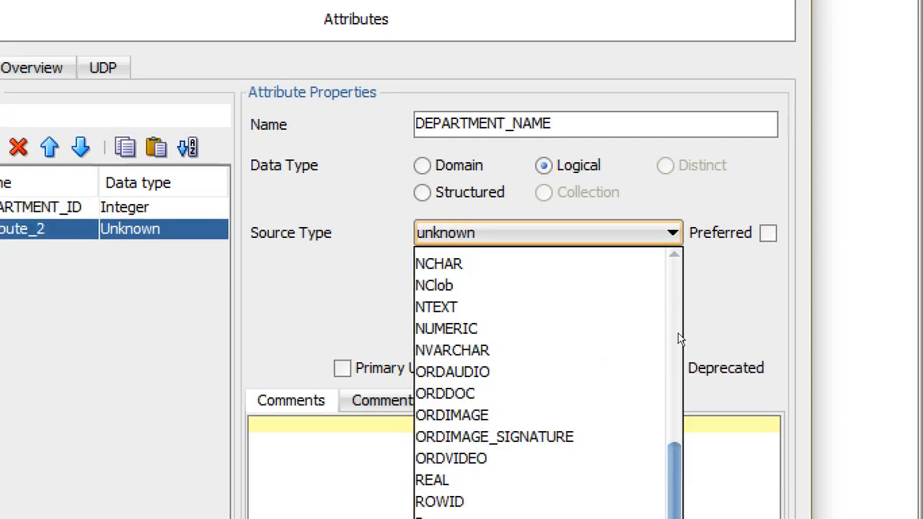
{"action": "left_click_drag", "start_coordinate": [677, 333], "coordinate": [677, 401]}
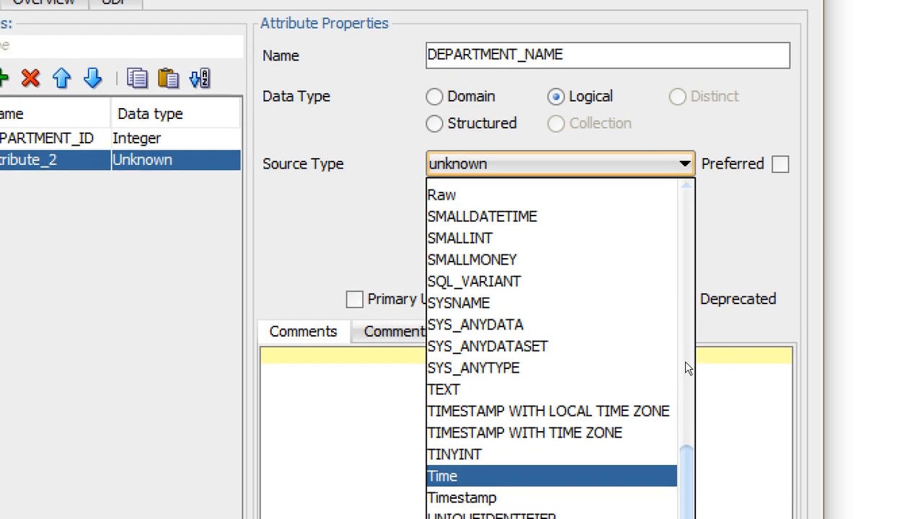
{"action": "left_click_drag", "start_coordinate": [685, 361], "coordinate": [683, 409]}
{"action": "key", "text": "Return"}
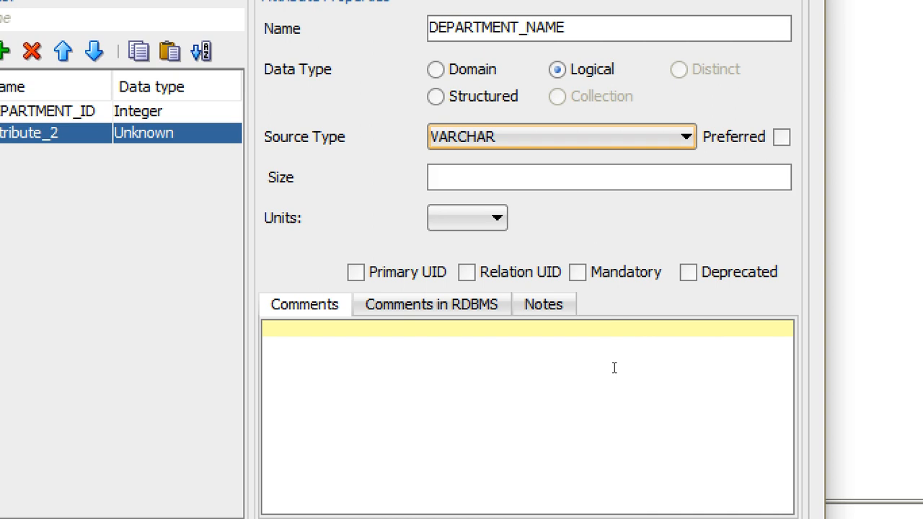
- Give DEPARTMENT_NAME a size of 15 in BYTE units, mark it Mandatory, and confirm the entity properties
{"action": "key", "text": "Tab"}
{"action": "type", "text": "15"}
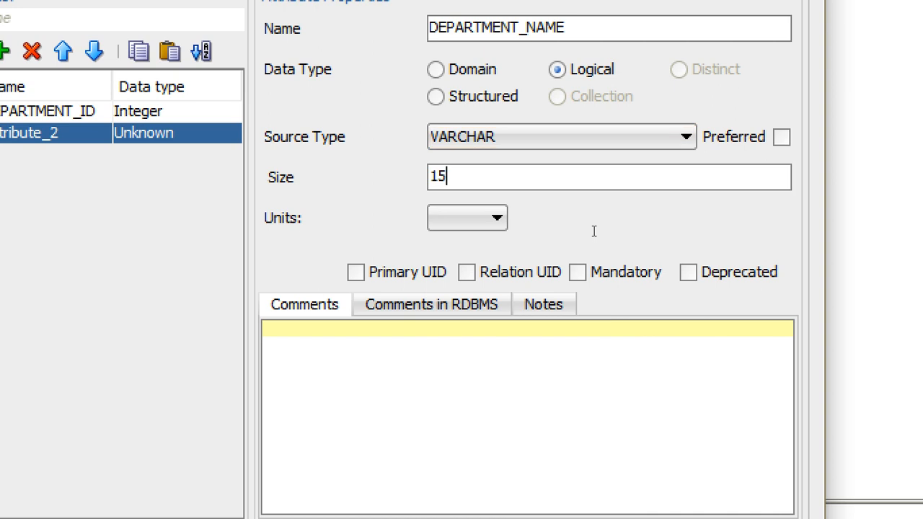
{"action": "left_click", "coordinate": [476, 218]}
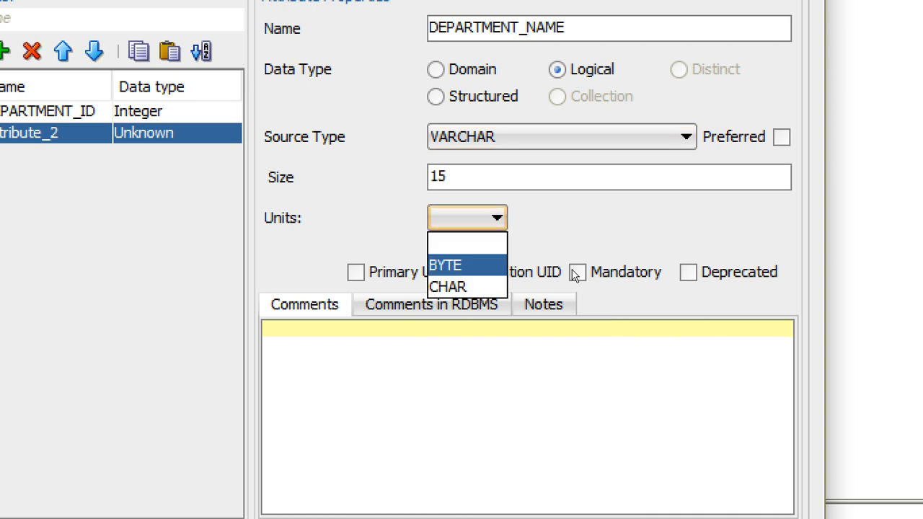
{"action": "left_click", "coordinate": [459, 265]}
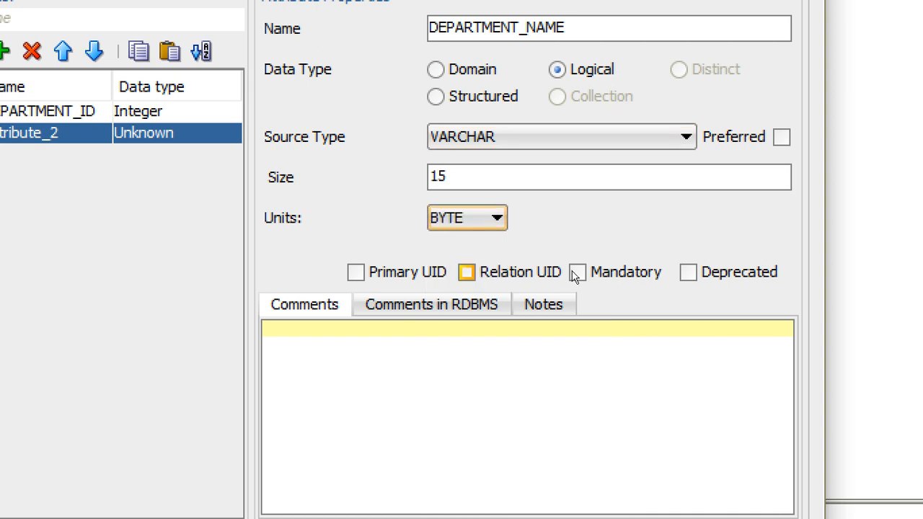
{"action": "left_click", "coordinate": [621, 272]}
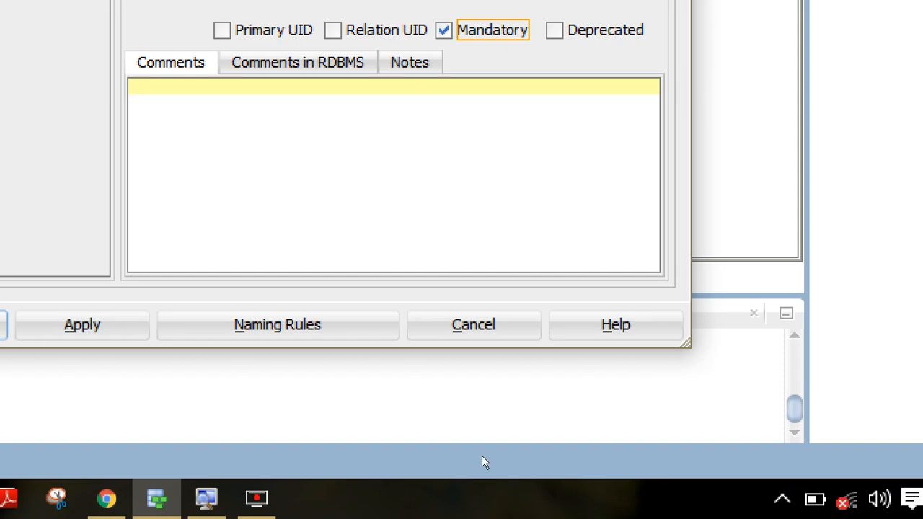
{"action": "key", "text": "Return"}
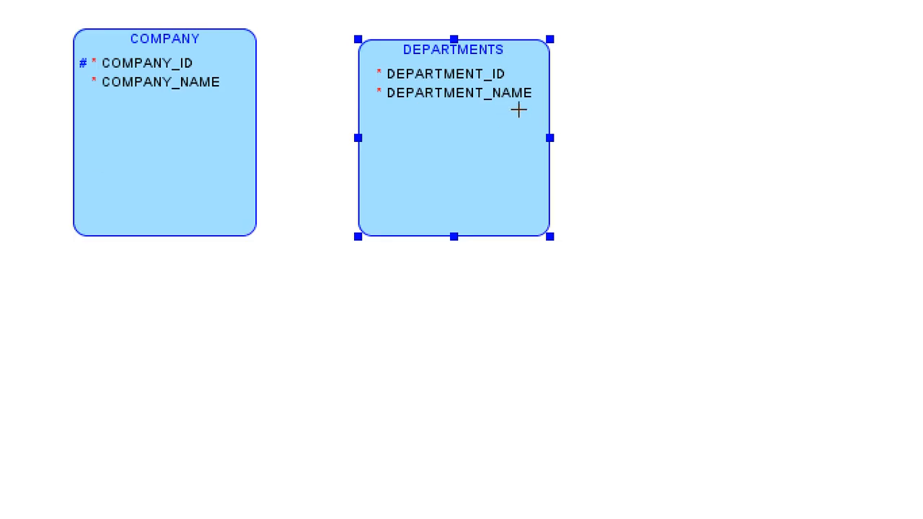
- Draw a third entity on the diagram and name it EMPLOYEES
{"action": "left_click_drag", "start_coordinate": [519, 109], "coordinate": [611, 201]}
{"action": "type", "text": "EMPLOY"}
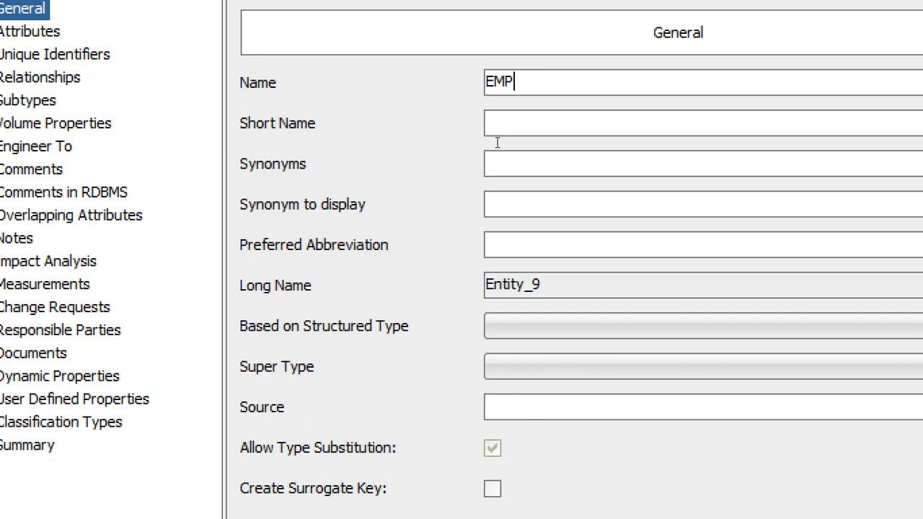
{"action": "type", "text": "EES"}
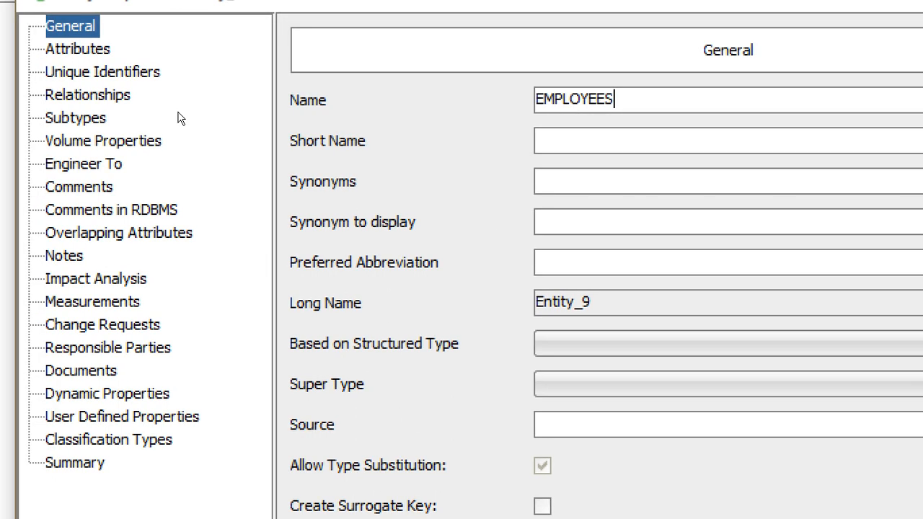
- Add an attribute named EMPLOYEE_ID to the EMPLOYEES entity with a Logical data type
{"action": "left_click", "coordinate": [80, 49]}
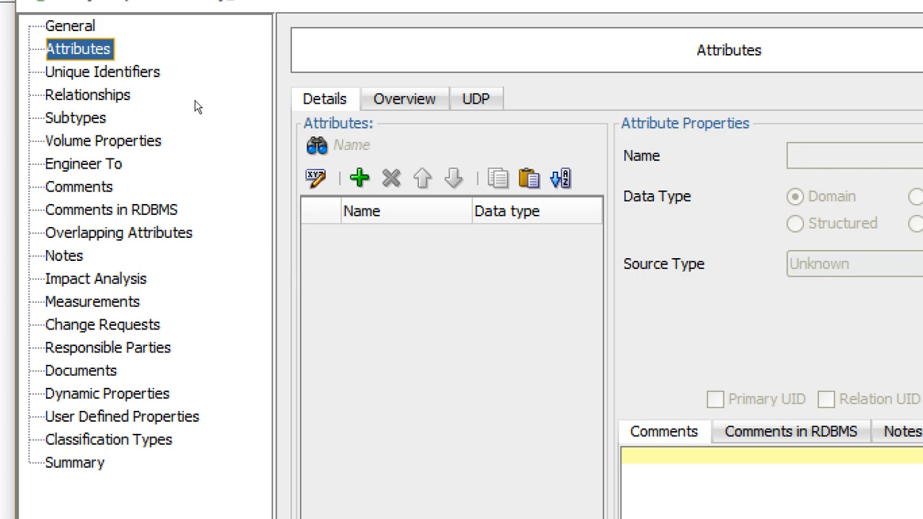
{"action": "left_click", "coordinate": [346, 172]}
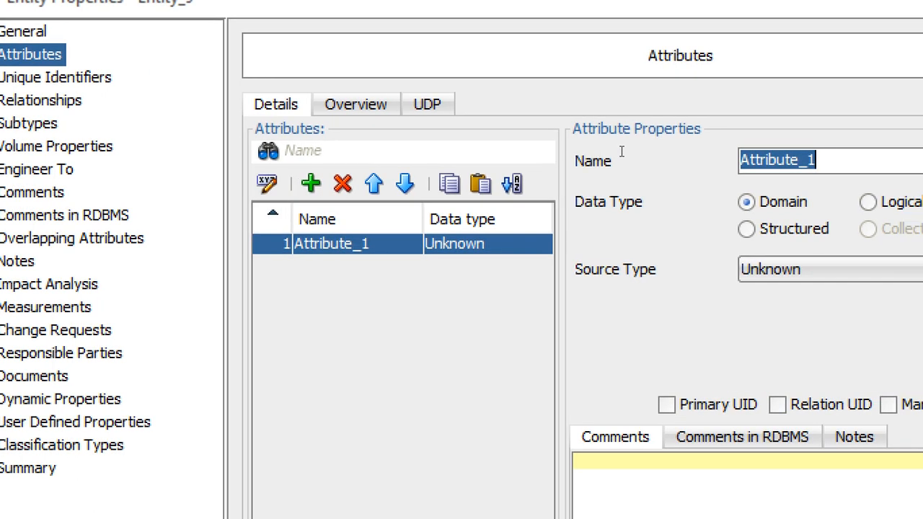
{"action": "type", "text": "EMPLO"}
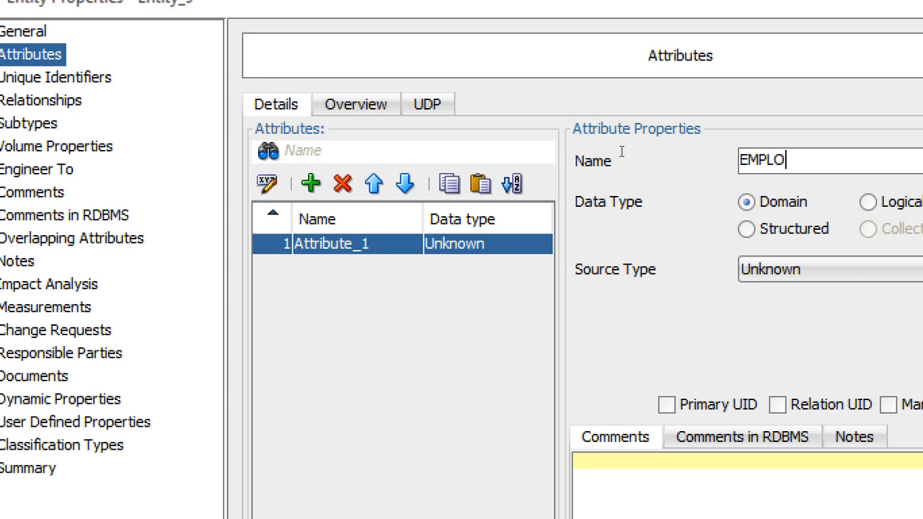
{"action": "type", "text": "YEE_ID"}
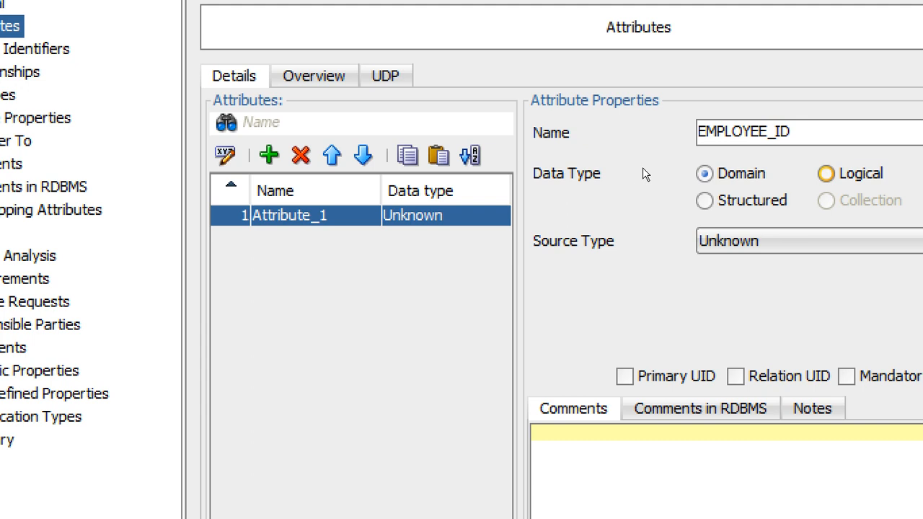
{"action": "left_click", "coordinate": [867, 202]}
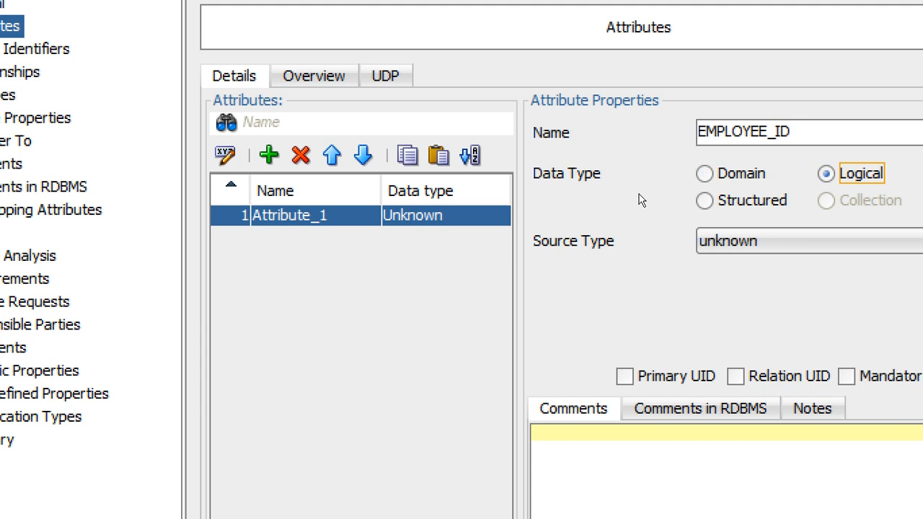
- Set EMPLOYEE_ID's source type to VARCHAR with a size of 10
{"action": "left_click", "coordinate": [768, 245]}
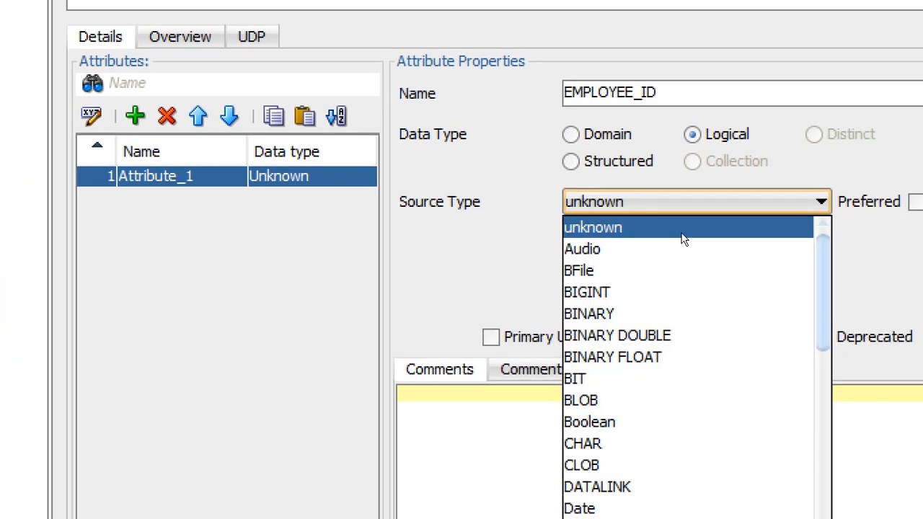
{"action": "scroll", "coordinate": [685, 241], "scroll_direction": "down", "scroll_amount": 1}
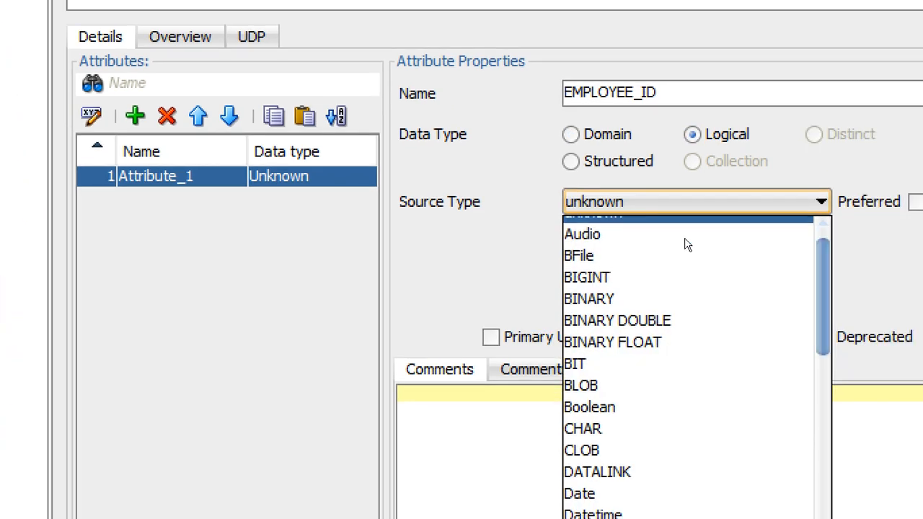
{"action": "scroll", "coordinate": [686, 245], "scroll_direction": "down", "scroll_amount": 15}
{"action": "scroll", "coordinate": [687, 369], "scroll_direction": "down", "scroll_amount": 3}
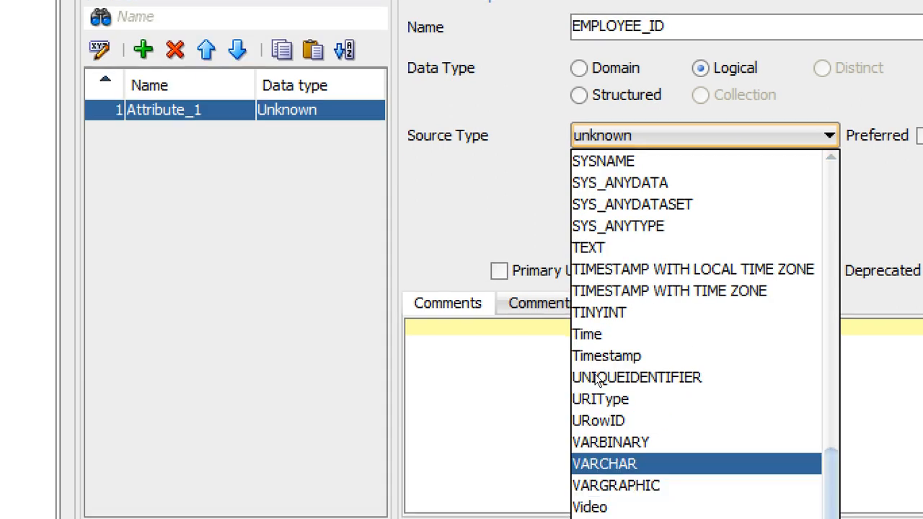
{"action": "left_click", "coordinate": [606, 464]}
{"action": "left_click", "coordinate": [579, 177]}
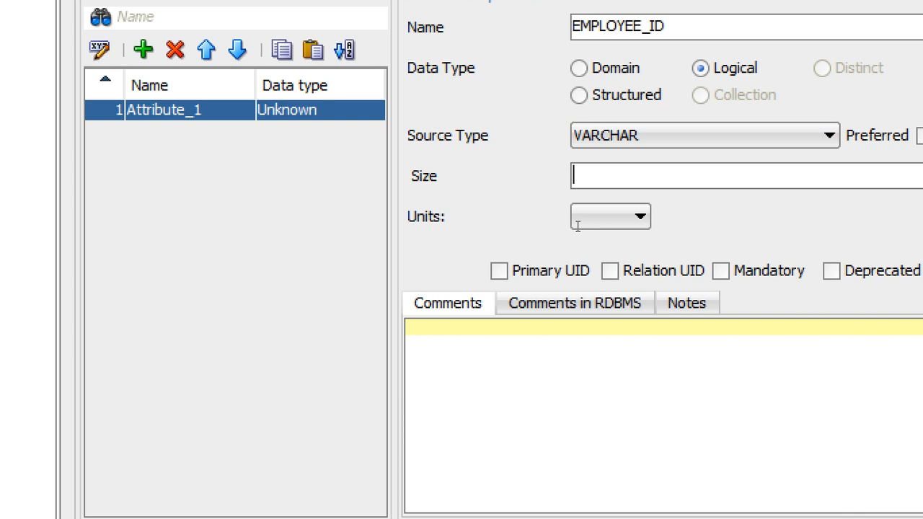
{"action": "type", "text": "10"}
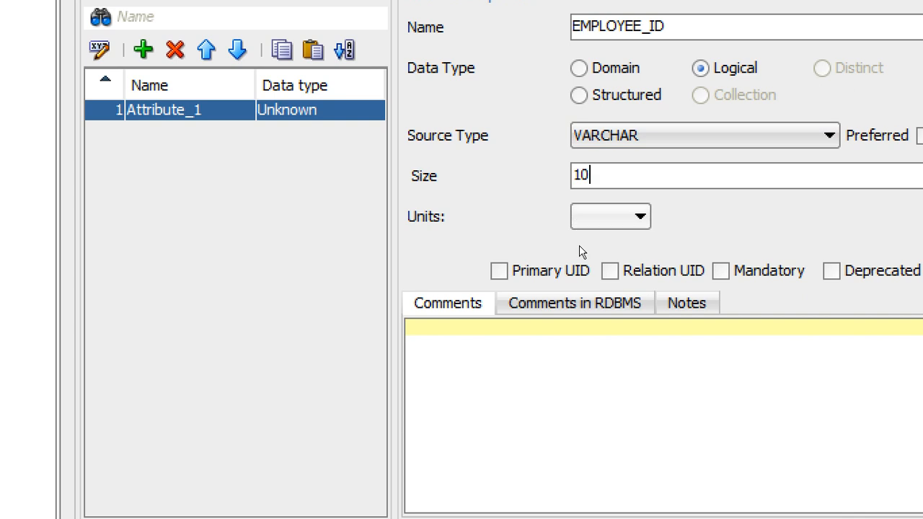
- Set EMPLOYEE_ID's units to BYTE and mark it as the Primary UID
{"action": "left_click", "coordinate": [598, 216]}
{"action": "left_click", "coordinate": [584, 261]}
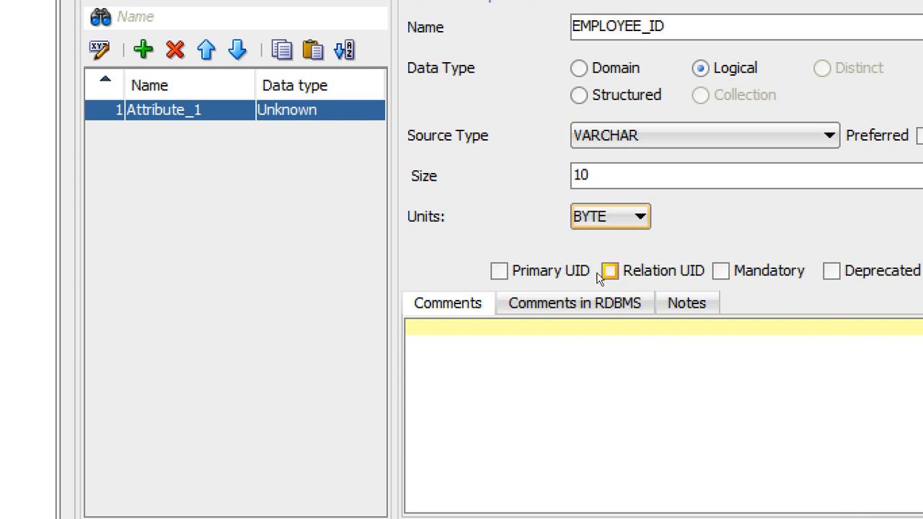
{"action": "left_click", "coordinate": [522, 281]}
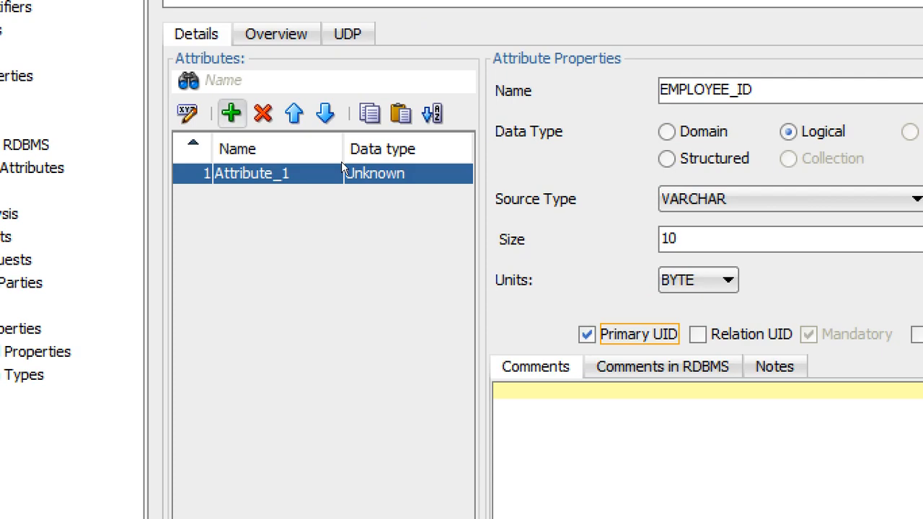
- Add a second attribute named FIRST_NAME to EMPLOYEES with a Logical data type
{"action": "key", "text": "space"}
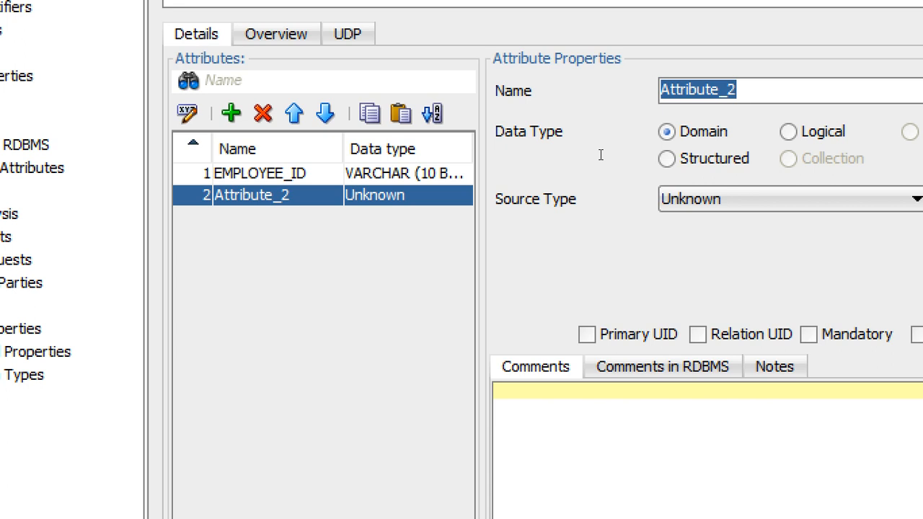
{"action": "type", "text": "FIRST"}
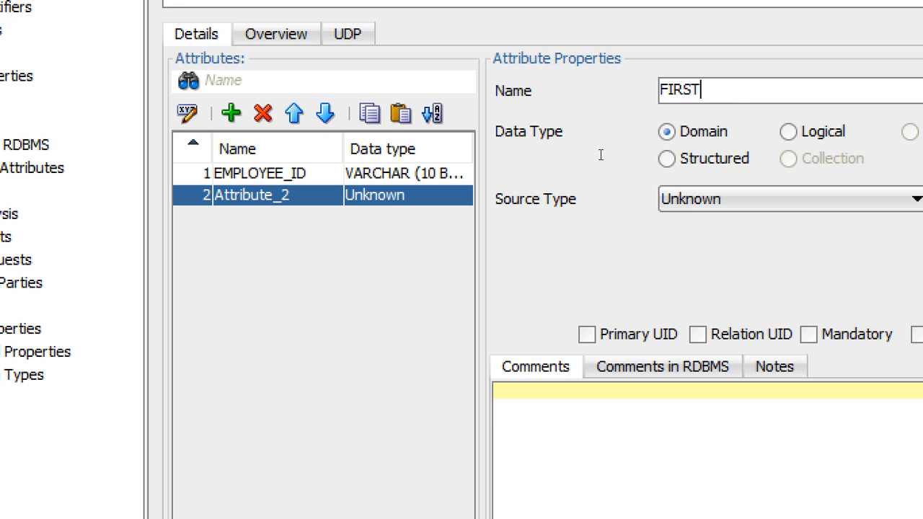
{"action": "type", "text": "_NAME"}
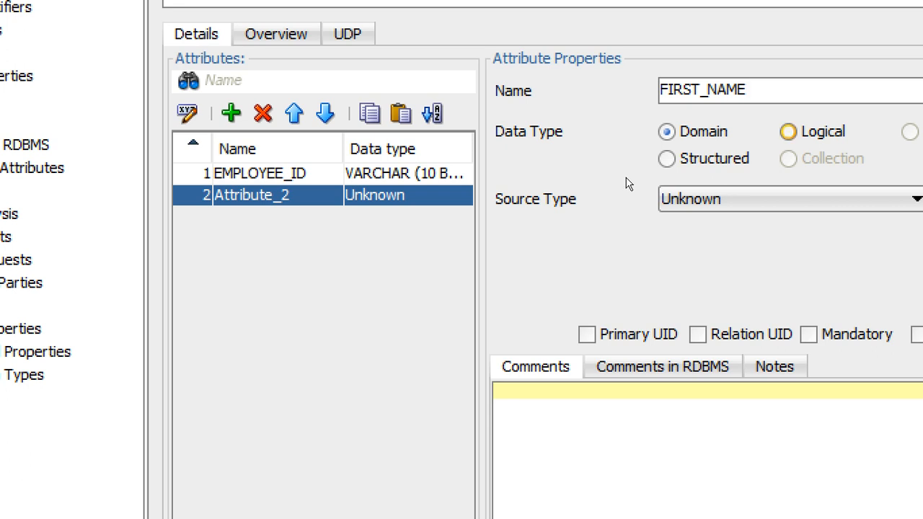
{"action": "key", "text": "space"}
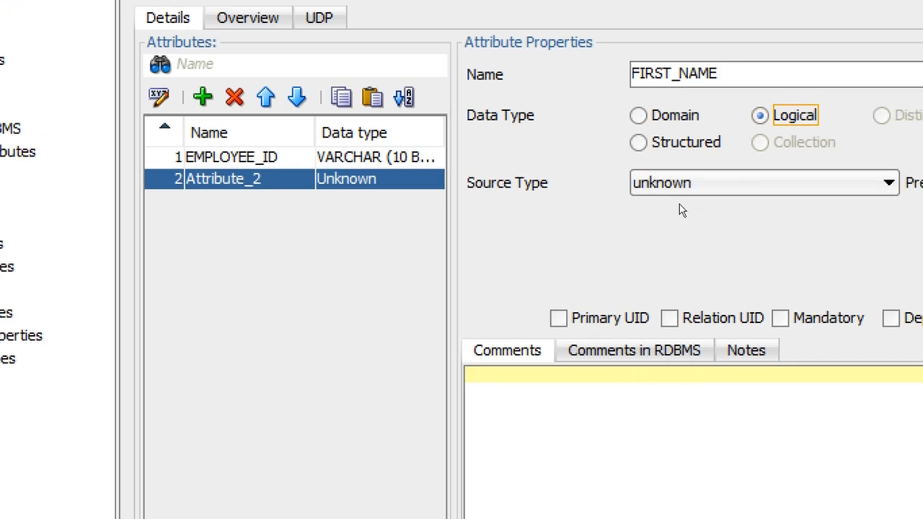
- Set FIRST_NAME's source type to VARCHAR
{"action": "left_click", "coordinate": [680, 190]}
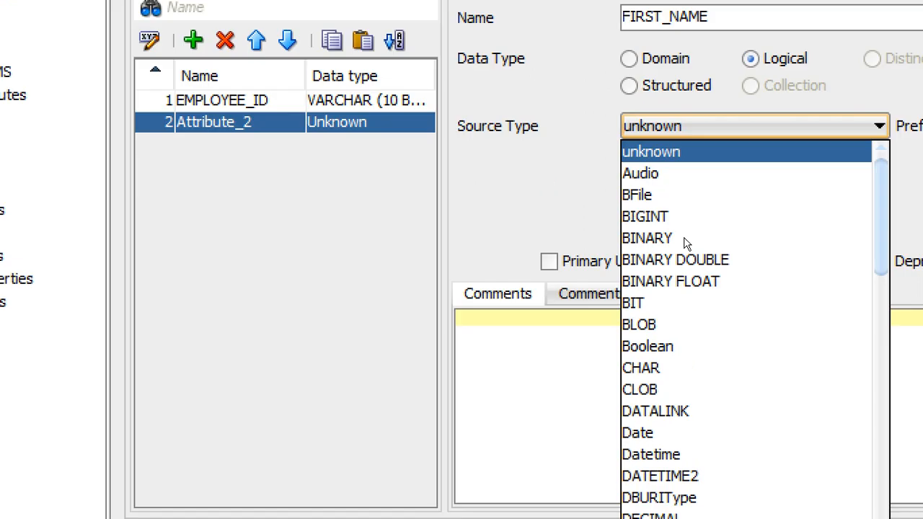
{"action": "scroll", "coordinate": [689, 310], "scroll_direction": "down", "scroll_amount": 6}
{"action": "scroll", "coordinate": [689, 404], "scroll_direction": "down", "scroll_amount": 6}
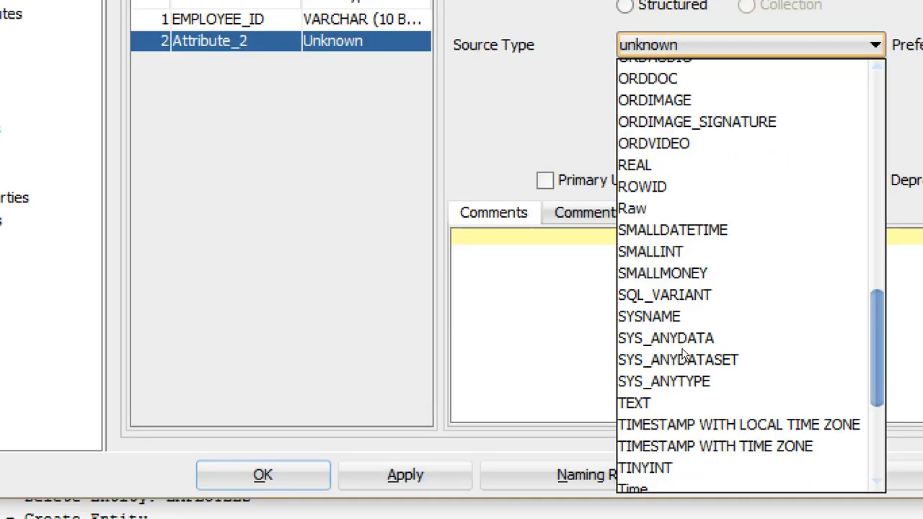
{"action": "scroll", "coordinate": [683, 352], "scroll_direction": "down", "scroll_amount": 4}
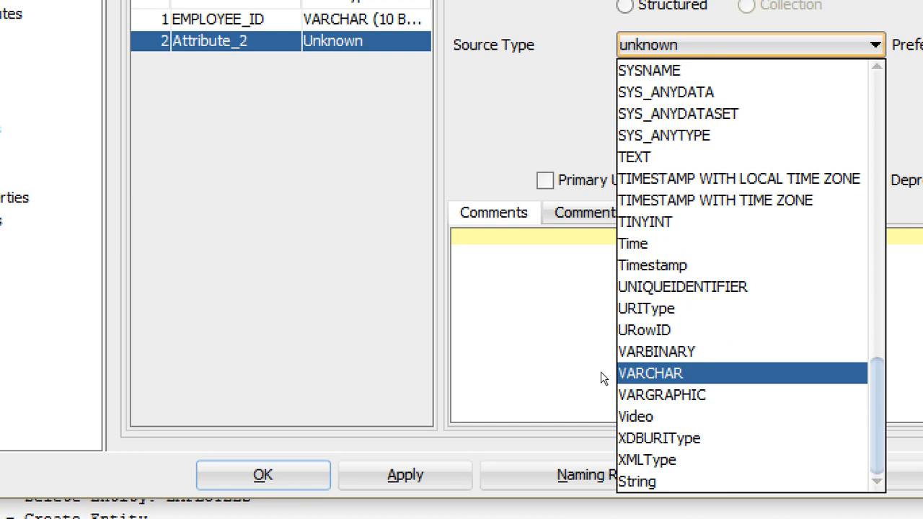
{"action": "key", "text": "Return"}
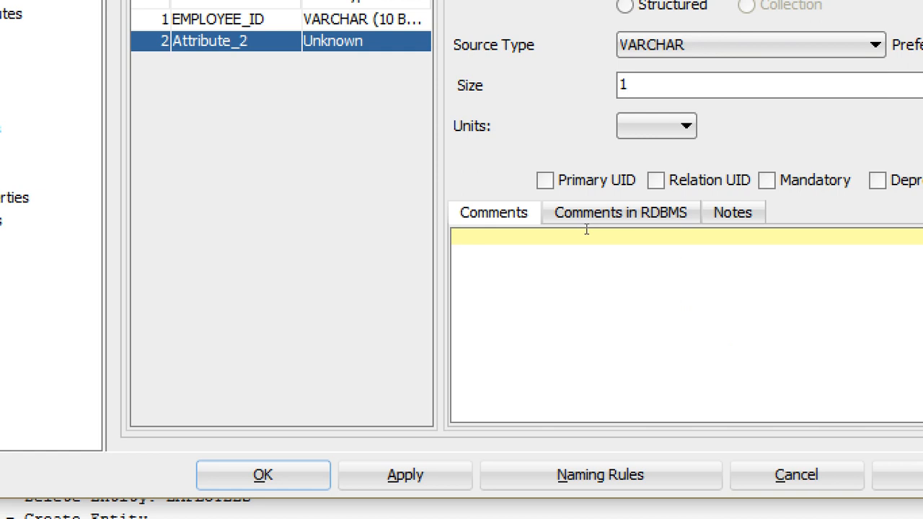
- Give FIRST_NAME a size of 15 in BYTE units and mark it Mandatory
{"action": "type", "text": "5"}
{"action": "left_click", "coordinate": [672, 126]}
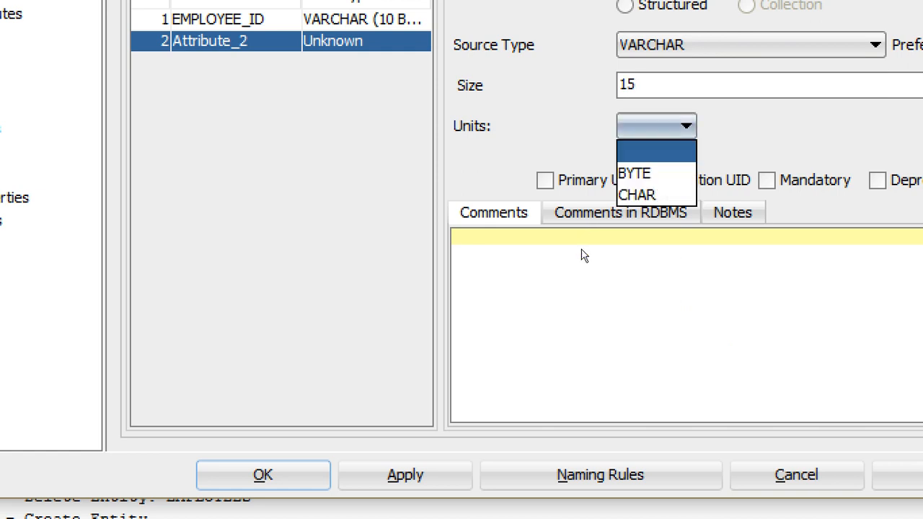
{"action": "left_click", "coordinate": [654, 175]}
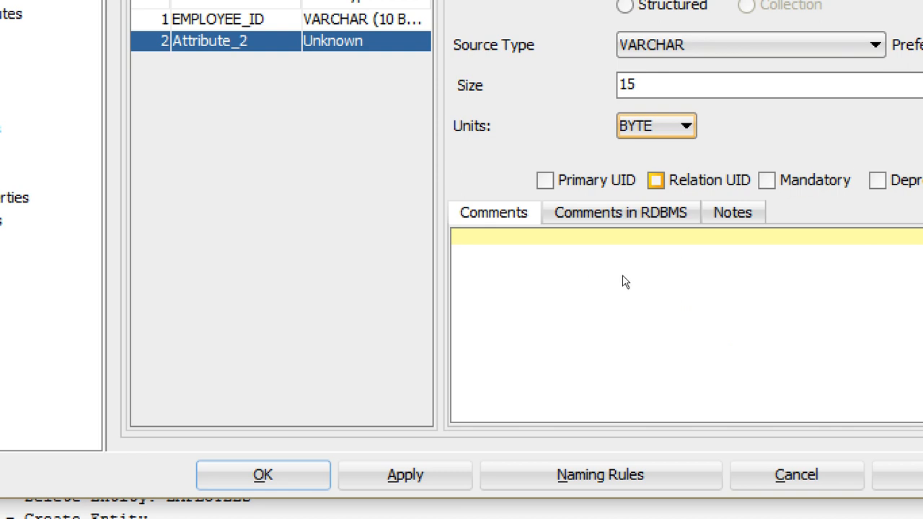
{"action": "left_click", "coordinate": [767, 180]}
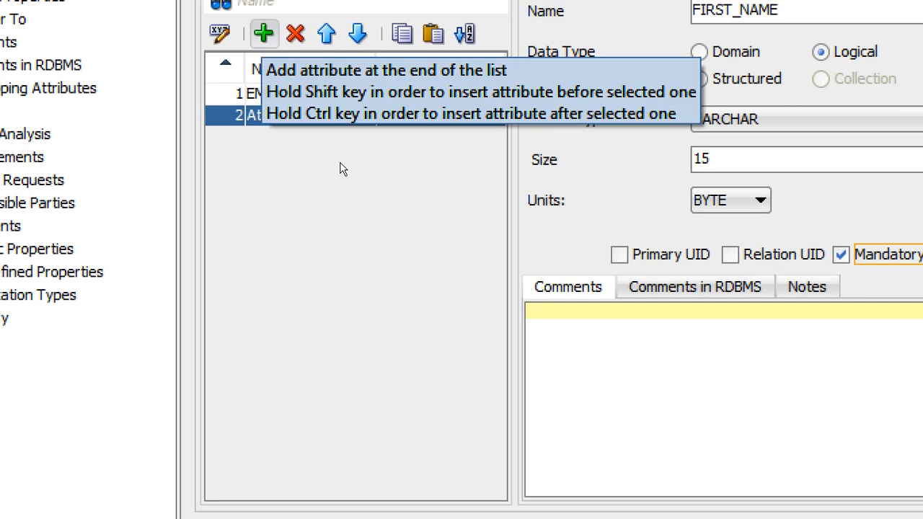
- Add a third attribute named LAST_NAME with a Logical data type
{"action": "left_click", "coordinate": [263, 33]}
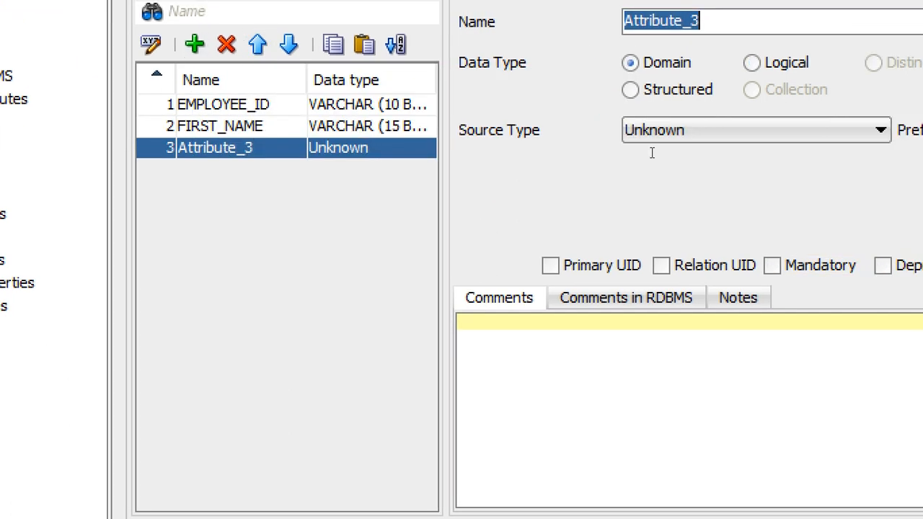
{"action": "type", "text": "LA"}
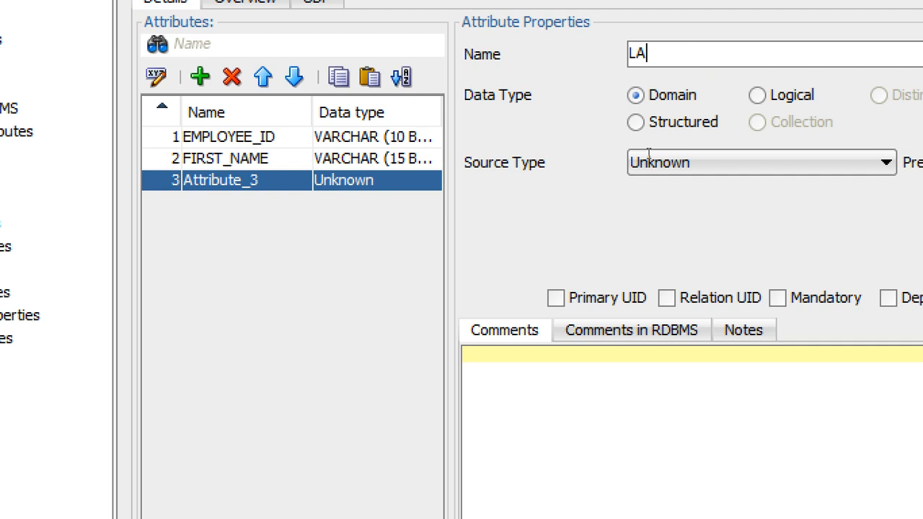
{"action": "type", "text": "ST_NAME"}
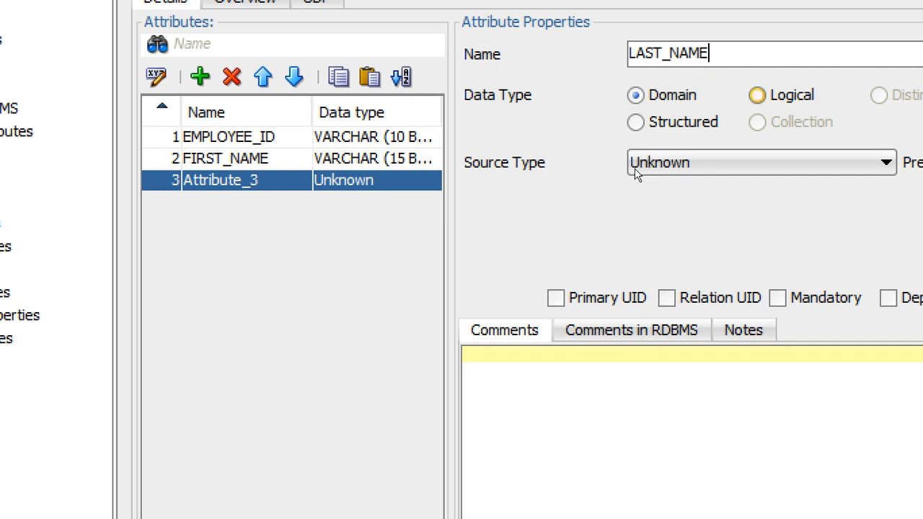
{"action": "left_click", "coordinate": [758, 95]}
- Set LAST_NAME's source type to VARCHAR
{"action": "left_click", "coordinate": [652, 163]}
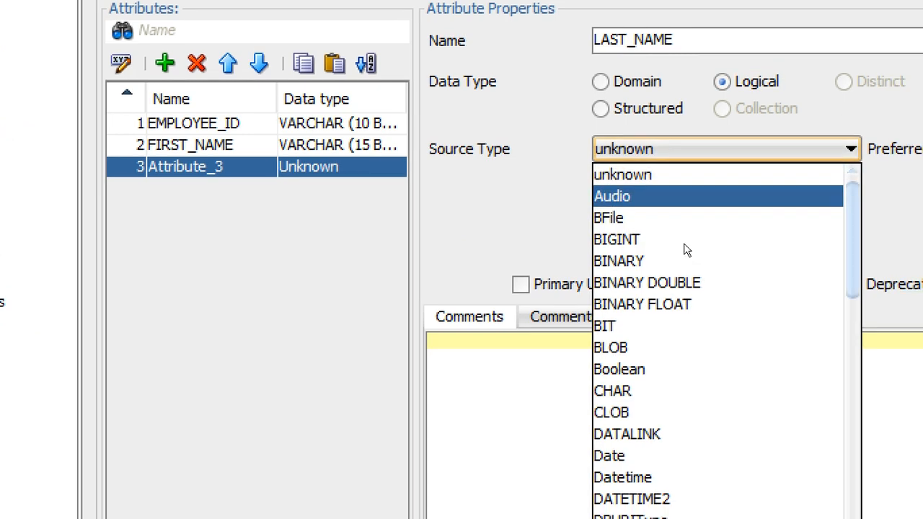
{"action": "scroll", "coordinate": [717, 288], "scroll_direction": "down", "scroll_amount": 12}
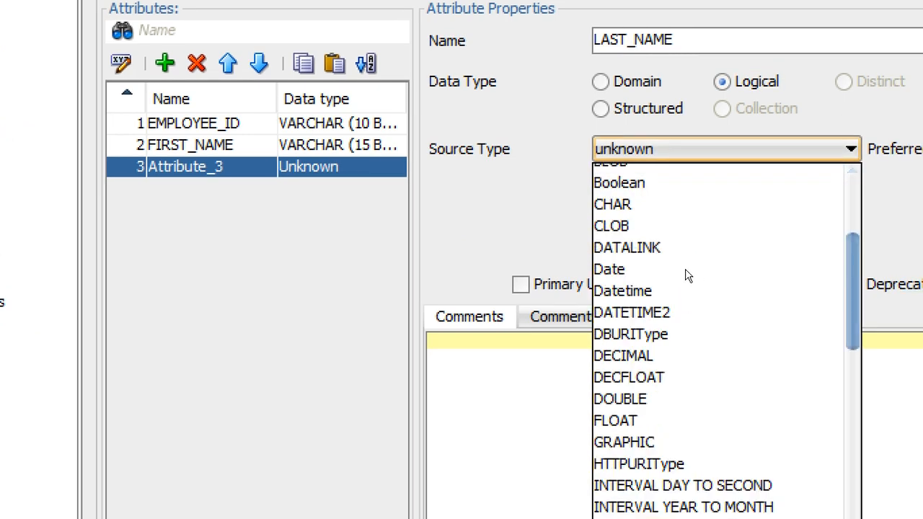
{"action": "scroll", "coordinate": [677, 349], "scroll_direction": "down", "scroll_amount": 5}
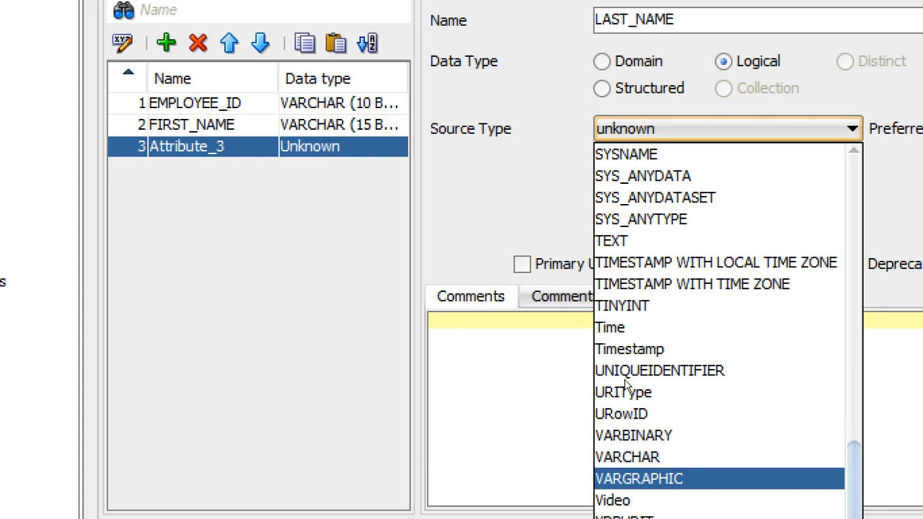
{"action": "left_click", "coordinate": [628, 458]}
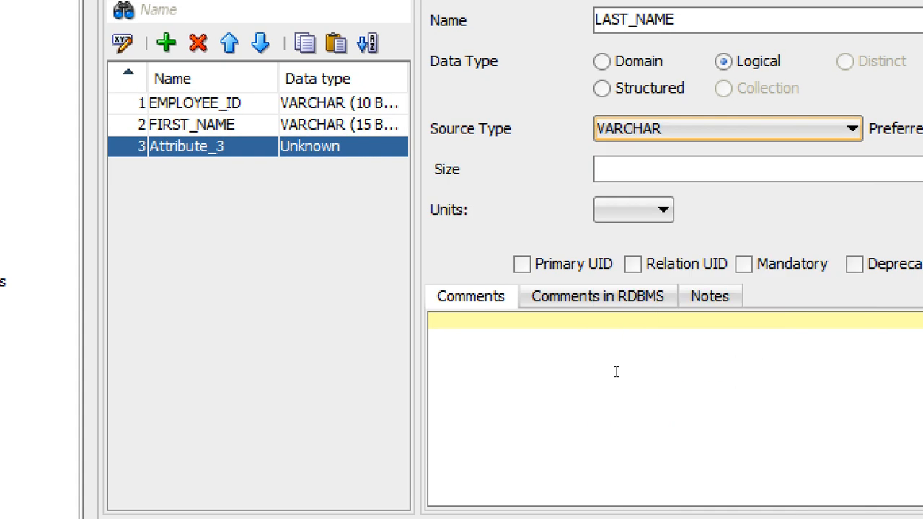
- Give LAST_NAME a size of 15 in BYTE units and mark it Mandatory
{"action": "key", "text": "Tab"}
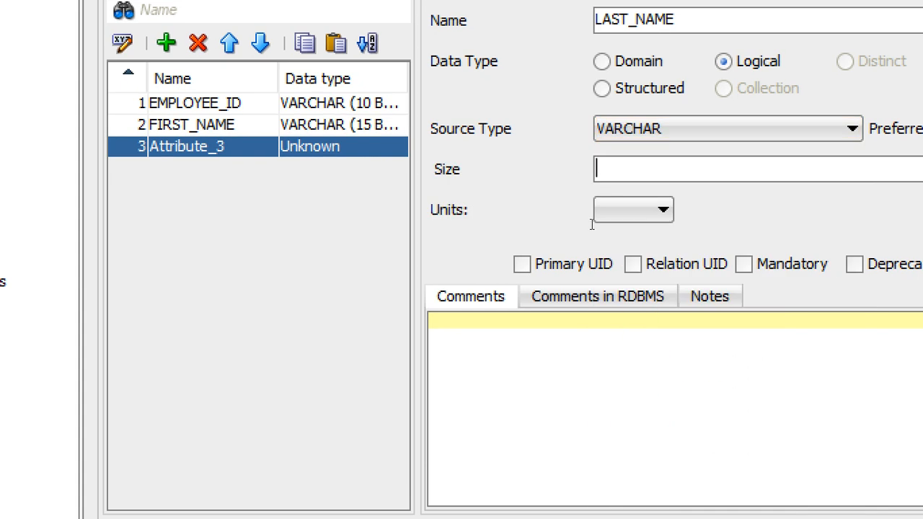
{"action": "type", "text": "15"}
{"action": "left_click", "coordinate": [620, 213]}
{"action": "left_click", "coordinate": [626, 259]}
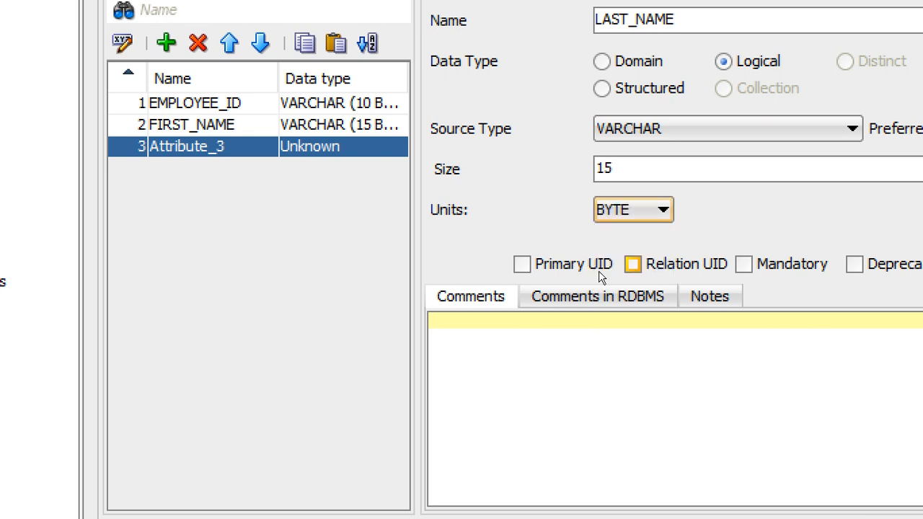
{"action": "left_click", "coordinate": [744, 264]}
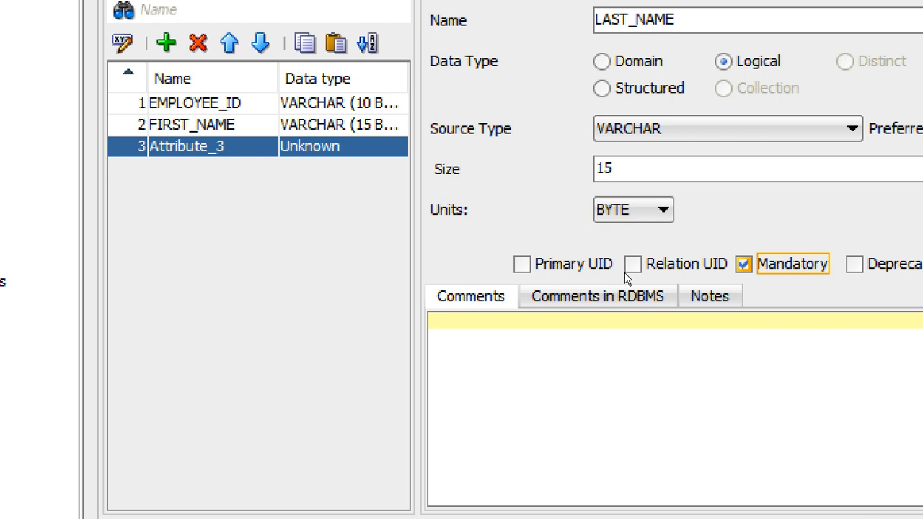
- Add a fourth attribute named DATE_OF_BIRTH with a Logical data type
{"action": "left_click", "coordinate": [340, 171]}
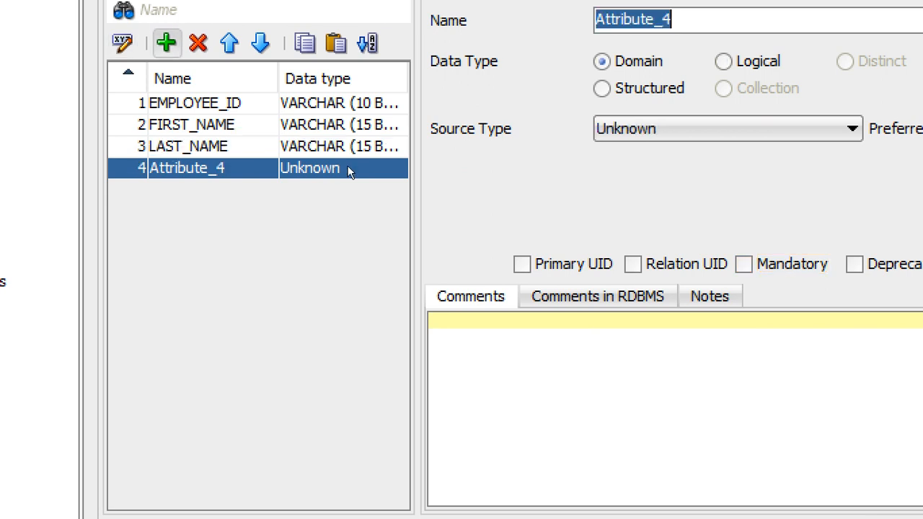
{"action": "type", "text": "D"}
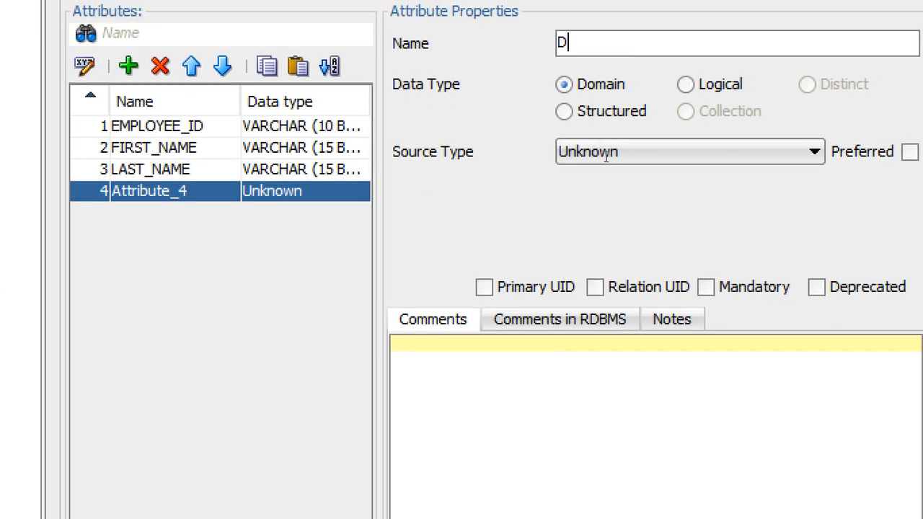
{"action": "type", "text": "ATE_OF"}
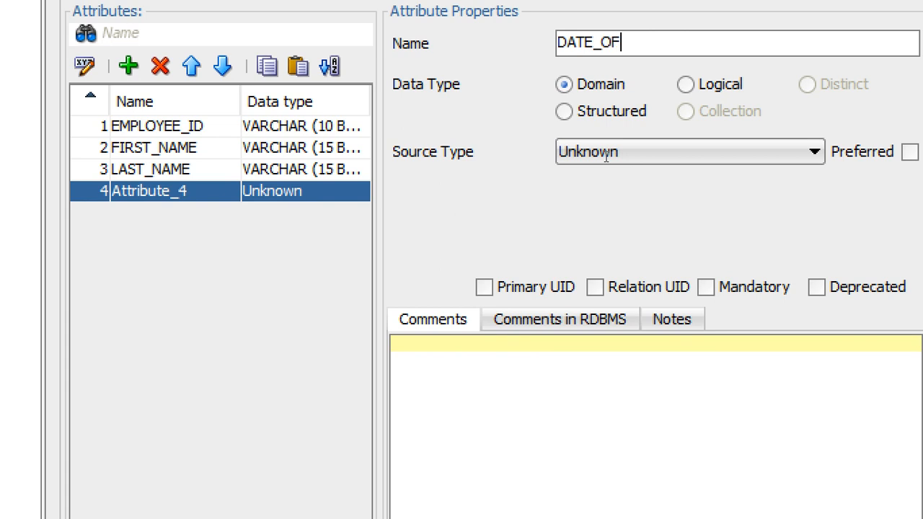
{"action": "type", "text": "_BIRTH"}
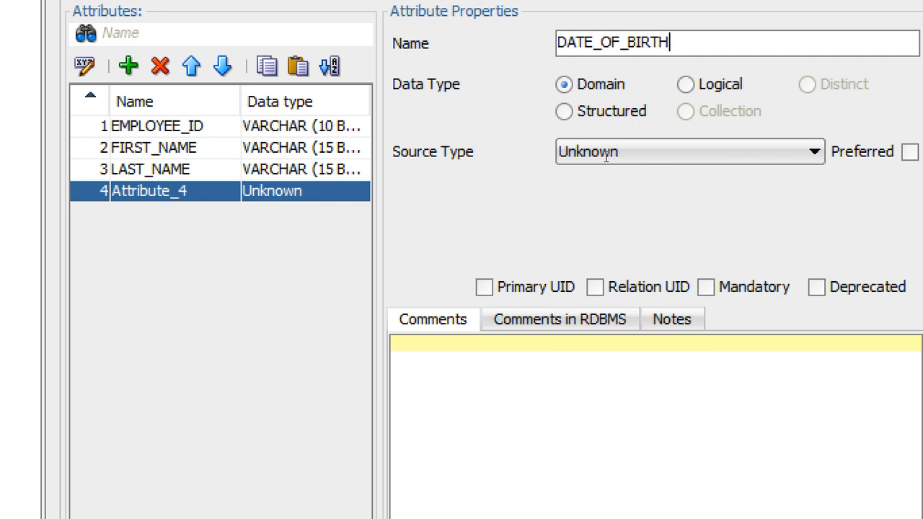
{"action": "left_click", "coordinate": [686, 84]}
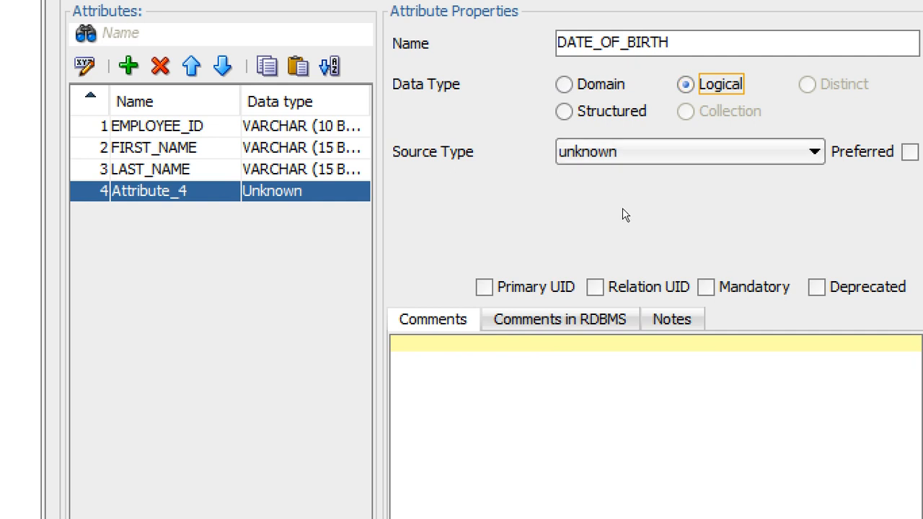
- Set DATE_OF_BIRTH's source type to Date and mark it Mandatory
{"action": "left_click", "coordinate": [622, 153]}
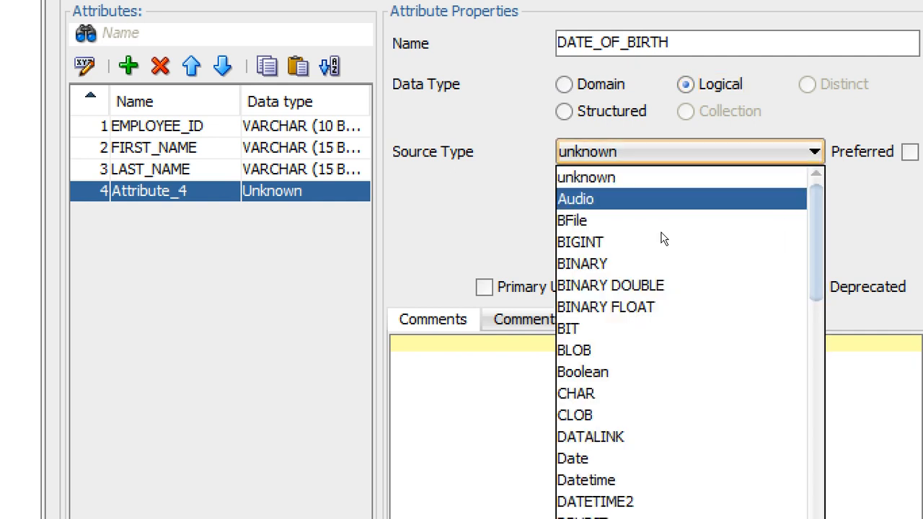
{"action": "scroll", "coordinate": [684, 260], "scroll_direction": "down", "scroll_amount": 3}
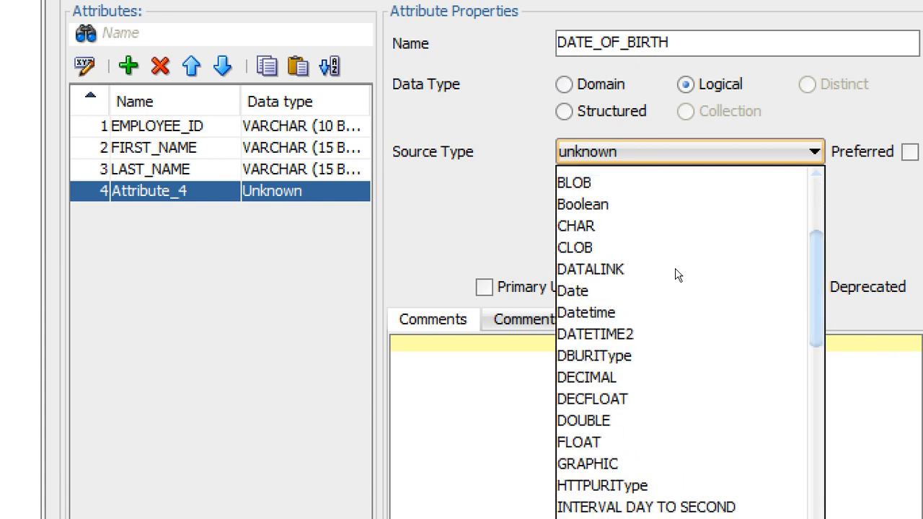
{"action": "left_click", "coordinate": [597, 284]}
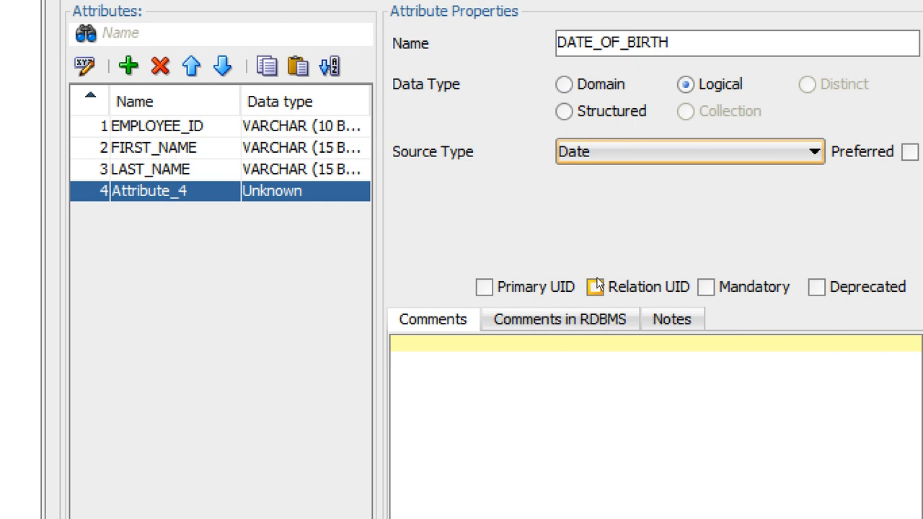
{"action": "left_click", "coordinate": [706, 287]}
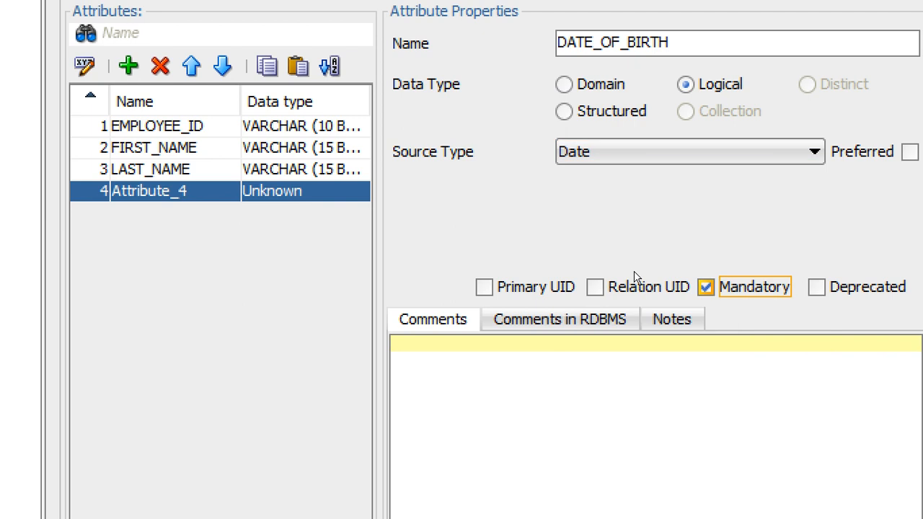
- Add a fifth attribute named PHONE_NUMBER with a Logical data type
{"action": "left_click", "coordinate": [129, 66]}
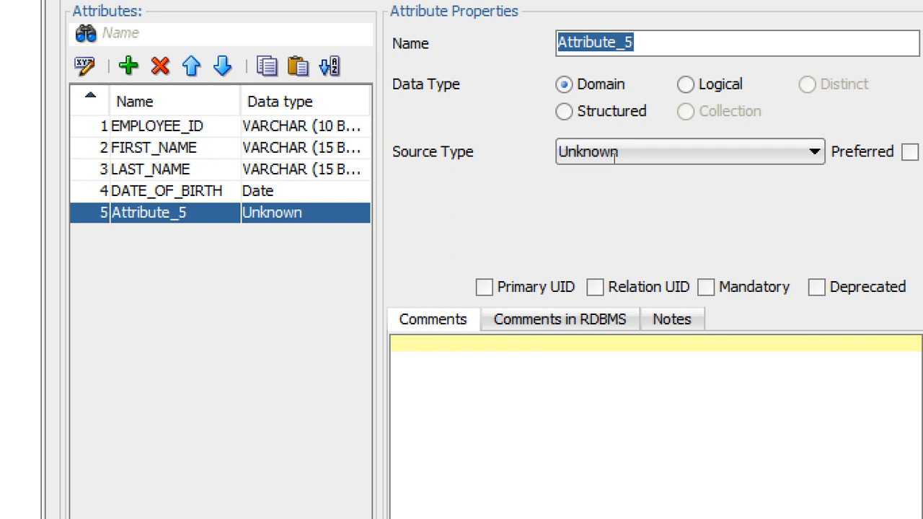
{"action": "type", "text": "PHONE"}
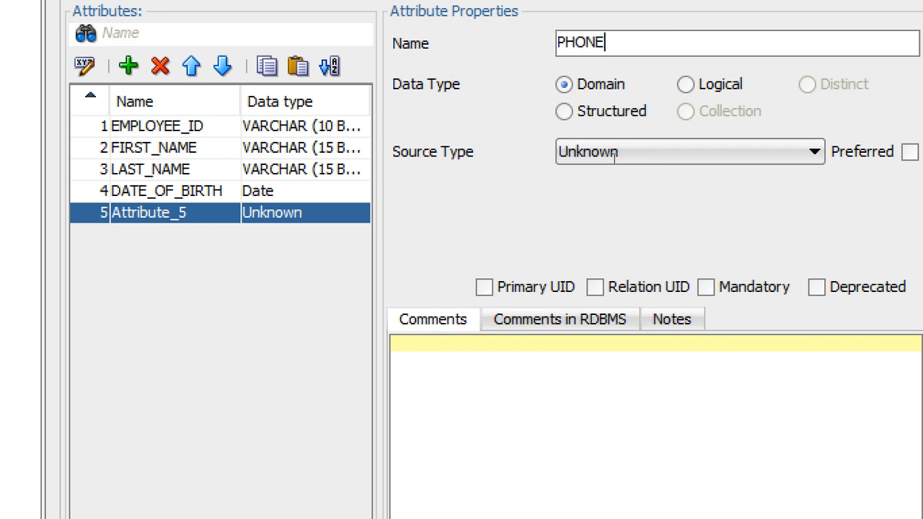
{"action": "type", "text": "_NUMBER"}
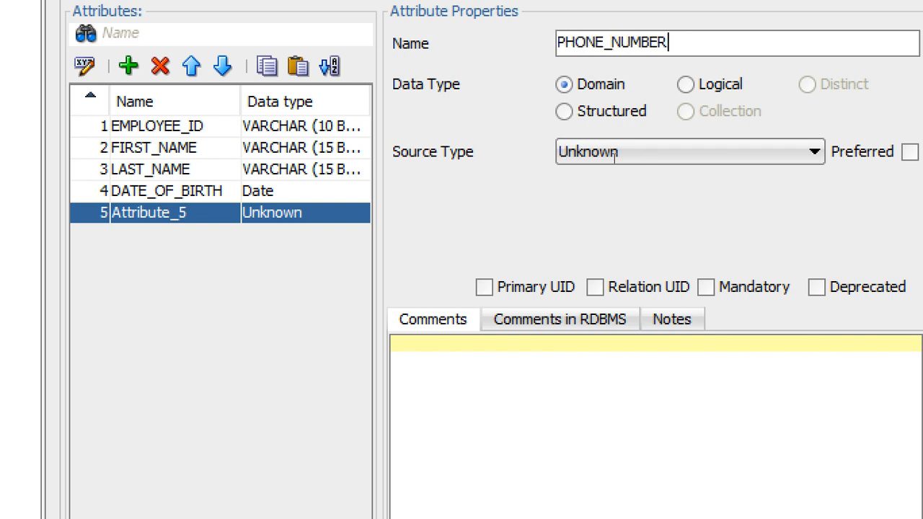
{"action": "left_click", "coordinate": [686, 85]}
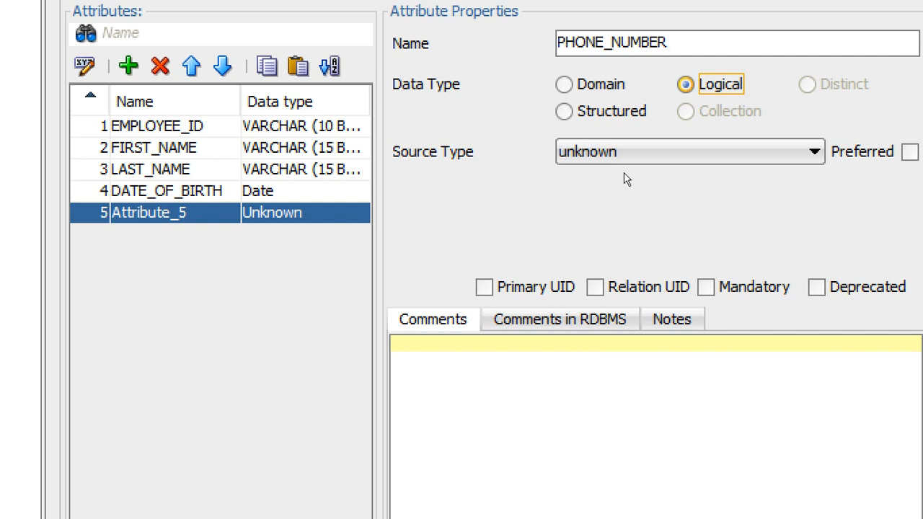
- Set PHONE_NUMBER's source type to VARCHAR
{"action": "left_click", "coordinate": [632, 152]}
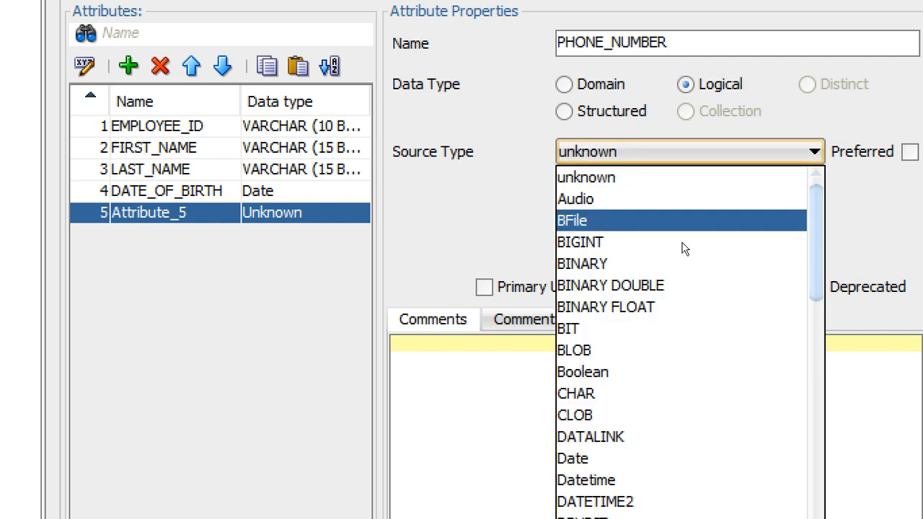
{"action": "scroll", "coordinate": [685, 249], "scroll_direction": "down", "scroll_amount": 13}
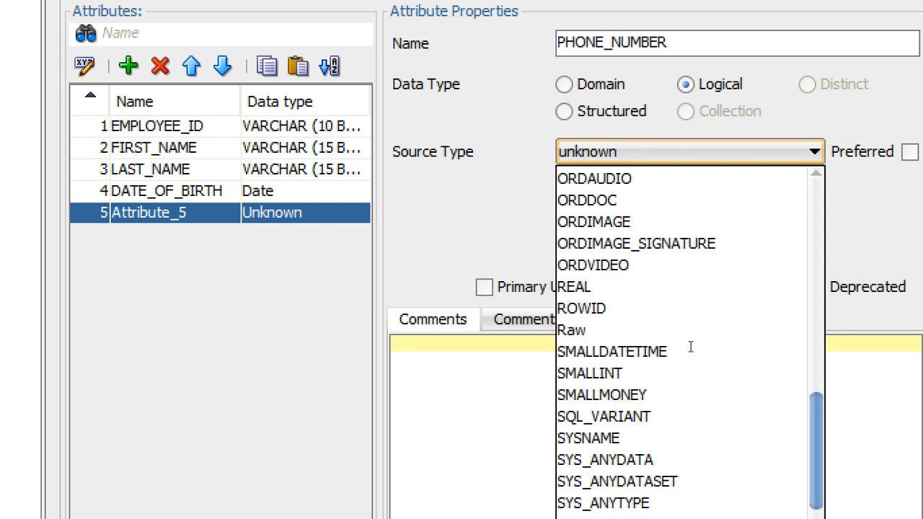
{"action": "scroll", "coordinate": [686, 361], "scroll_direction": "down", "scroll_amount": 4}
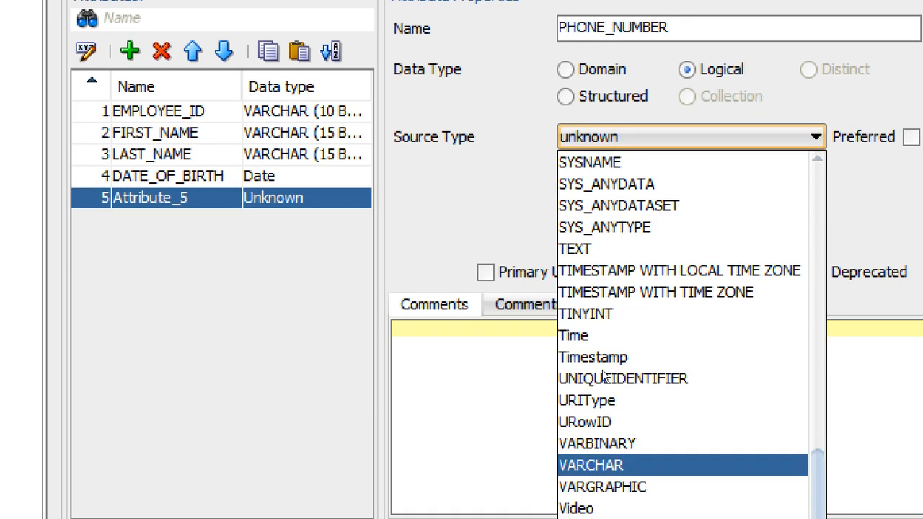
{"action": "key", "text": "Return"}
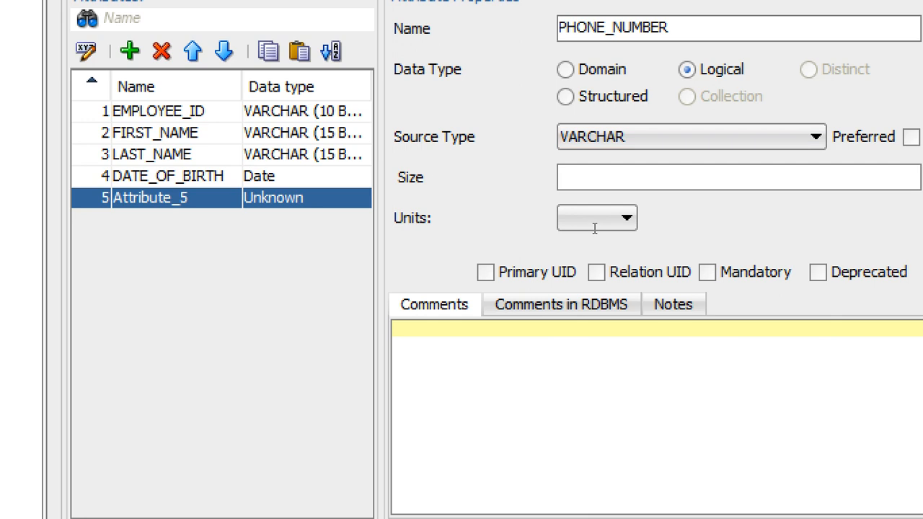
- Give PHONE_NUMBER a size of 15 in BYTE units and mark it Mandatory
{"action": "type", "text": "15"}
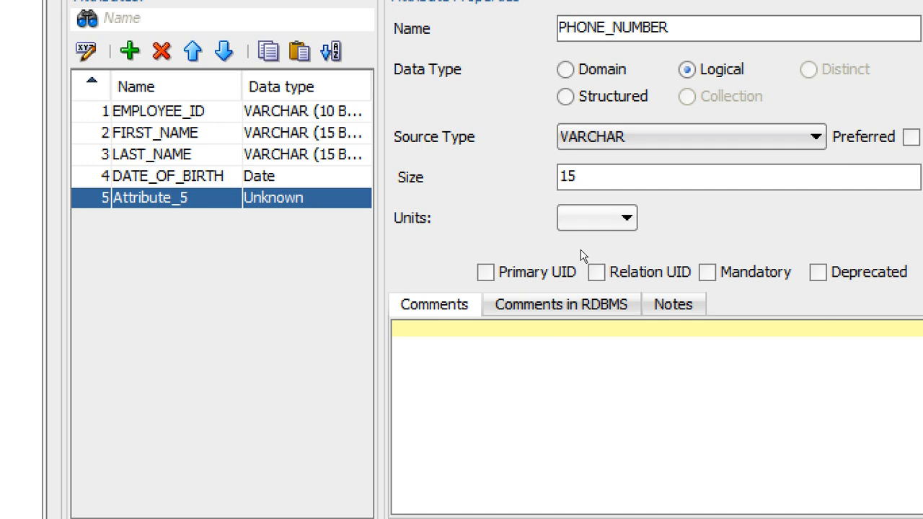
{"action": "key", "text": "Tab"}
{"action": "key", "text": "Down"}
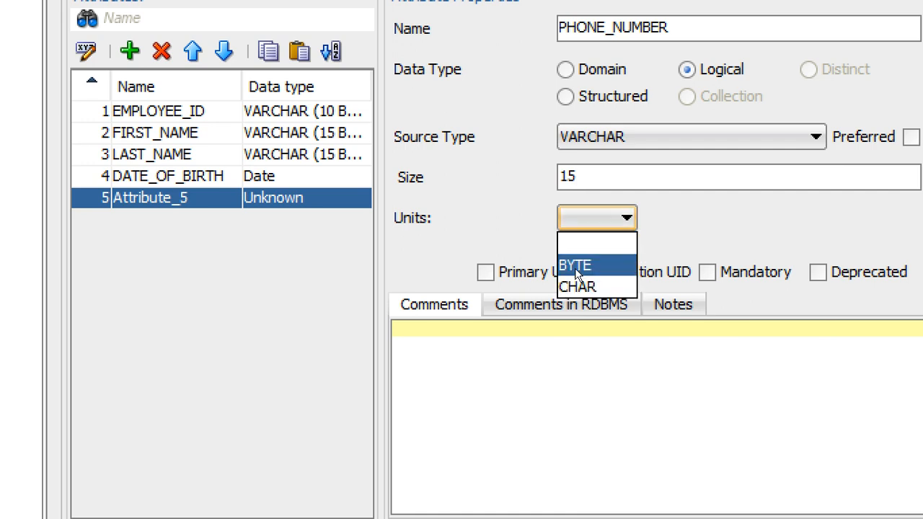
{"action": "left_click", "coordinate": [577, 272]}
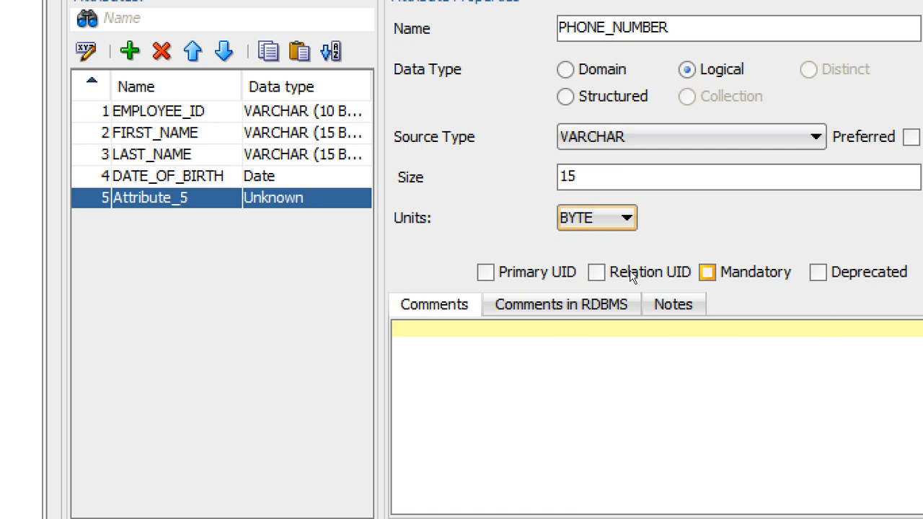
{"action": "left_click", "coordinate": [707, 272]}
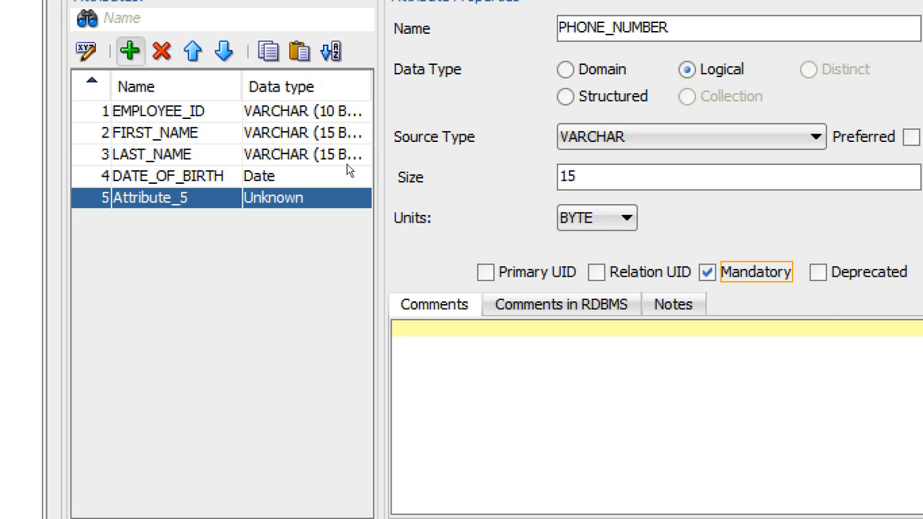
- Add a sixth attribute named SALARY with a Logical data type
{"action": "left_click", "coordinate": [130, 51]}
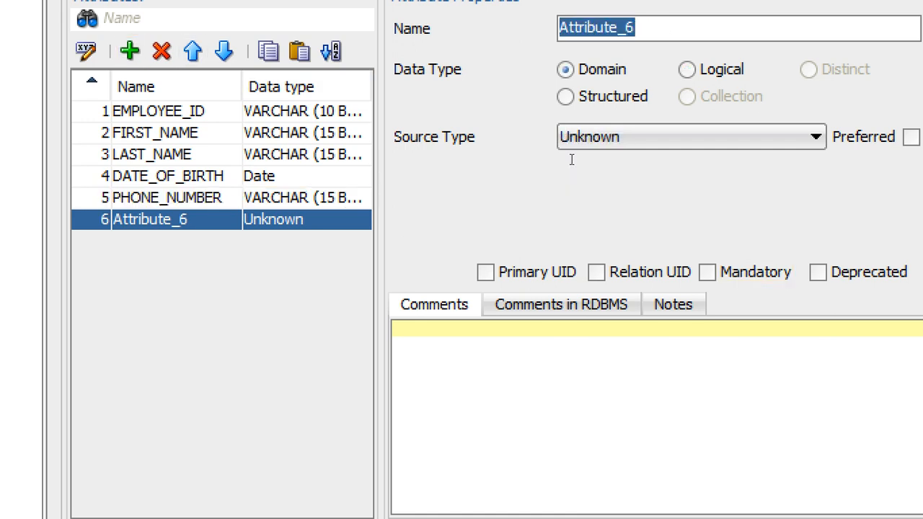
{"action": "type", "text": "SALARYY"}
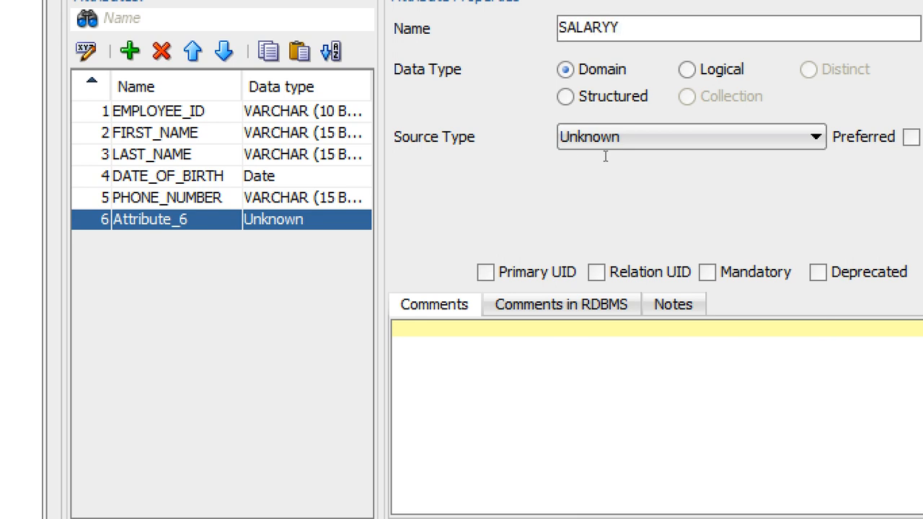
{"action": "key", "text": "BackSpace"}
{"action": "left_click", "coordinate": [688, 69]}
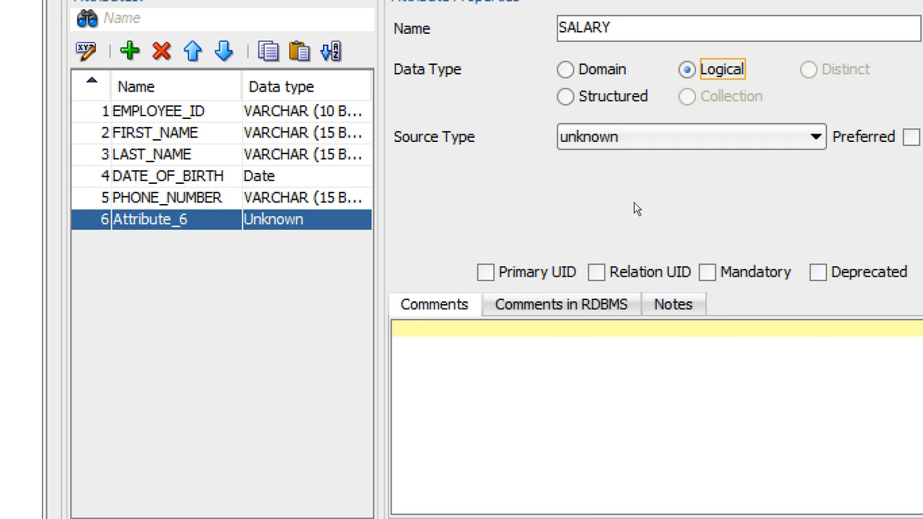
- Set SALARY's source type to NUMERIC
{"action": "left_click", "coordinate": [634, 137]}
{"action": "scroll", "coordinate": [689, 251], "scroll_direction": "down", "scroll_amount": 8}
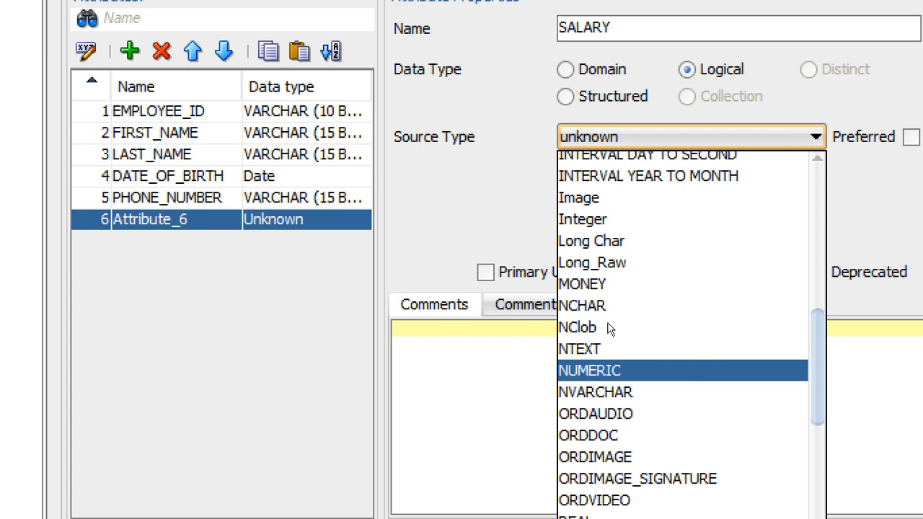
{"action": "left_click", "coordinate": [610, 370]}
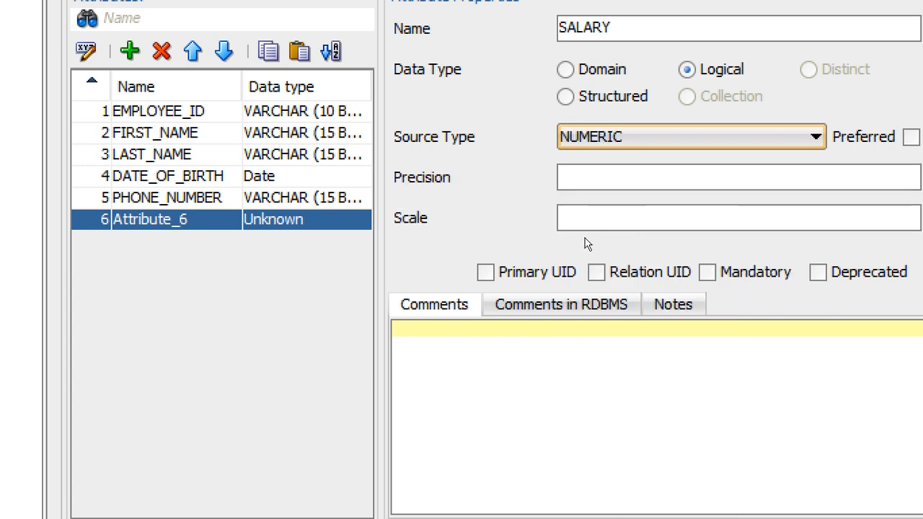
- Give SALARY a precision of 10 and scale of 2, and mark it Mandatory
{"action": "key", "text": "Tab"}
{"action": "type", "text": "10"}
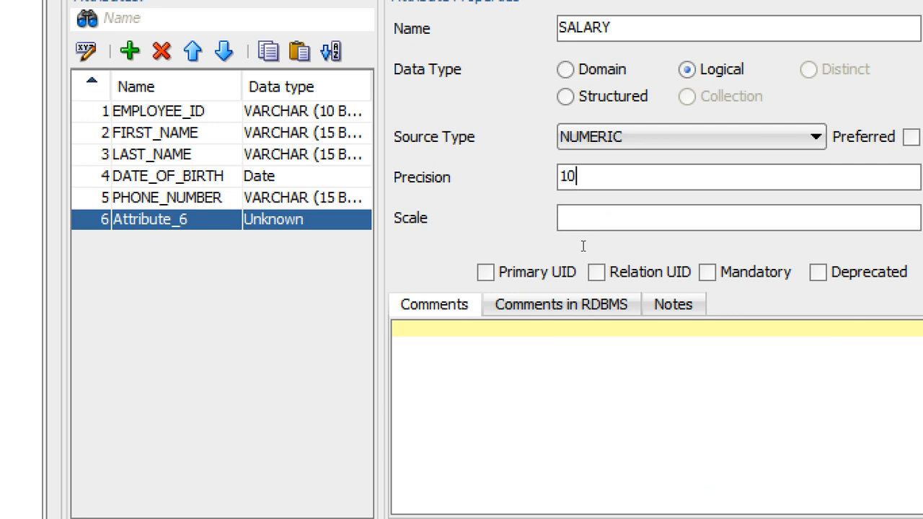
{"action": "key", "text": "Tab"}
{"action": "type", "text": "2"}
{"action": "left_click", "coordinate": [708, 273]}
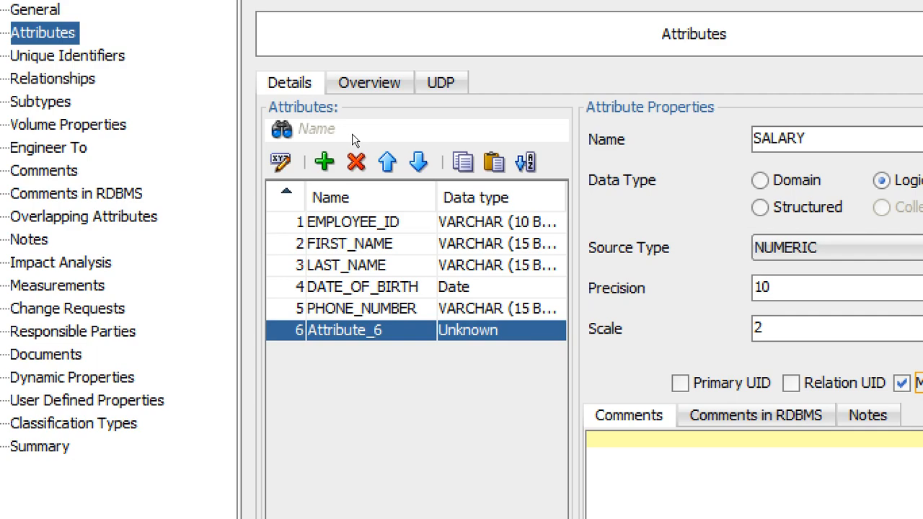
- Add a seventh attribute named GENDER with a Logical data type
{"action": "left_click", "coordinate": [326, 162]}
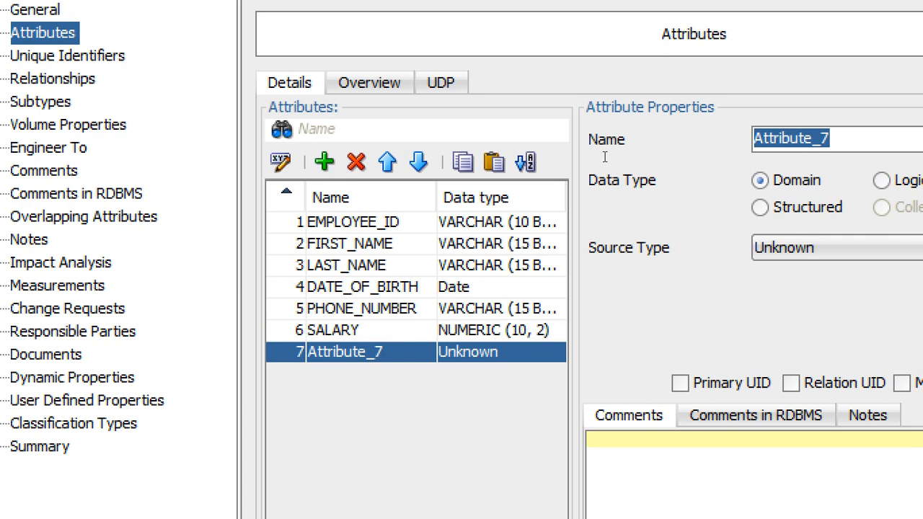
{"action": "type", "text": "GENDER"}
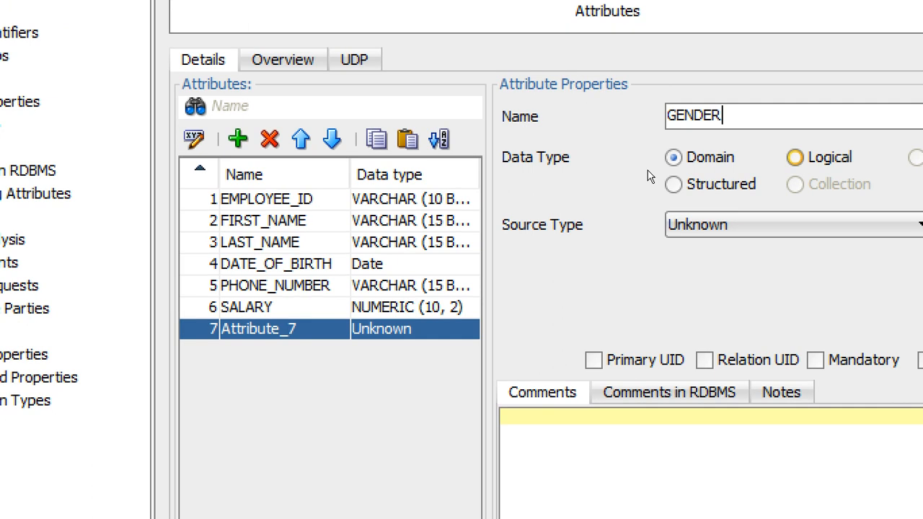
{"action": "left_click", "coordinate": [881, 180]}
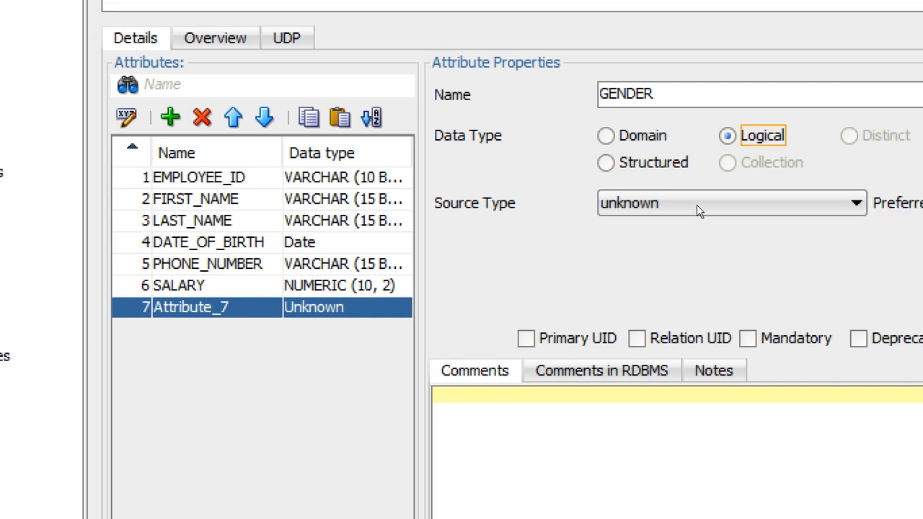
- Set GENDER's source type to CHAR
{"action": "left_click", "coordinate": [752, 230]}
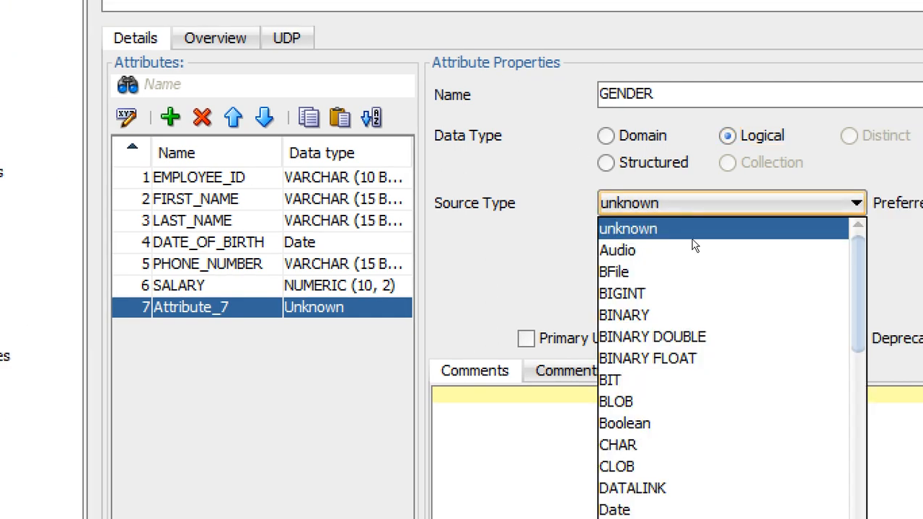
{"action": "scroll", "coordinate": [691, 267], "scroll_direction": "down", "scroll_amount": 4}
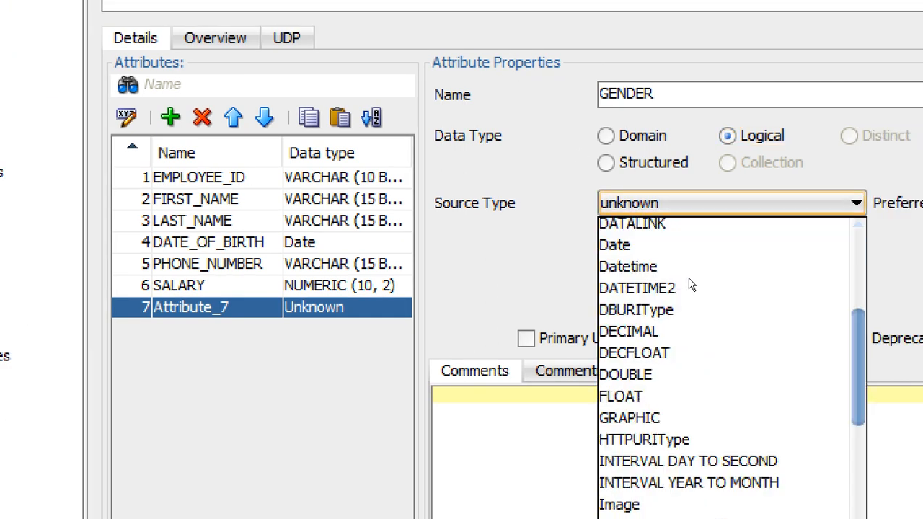
{"action": "scroll", "coordinate": [689, 284], "scroll_direction": "down", "scroll_amount": 3}
{"action": "scroll", "coordinate": [686, 317], "scroll_direction": "down", "scroll_amount": 3}
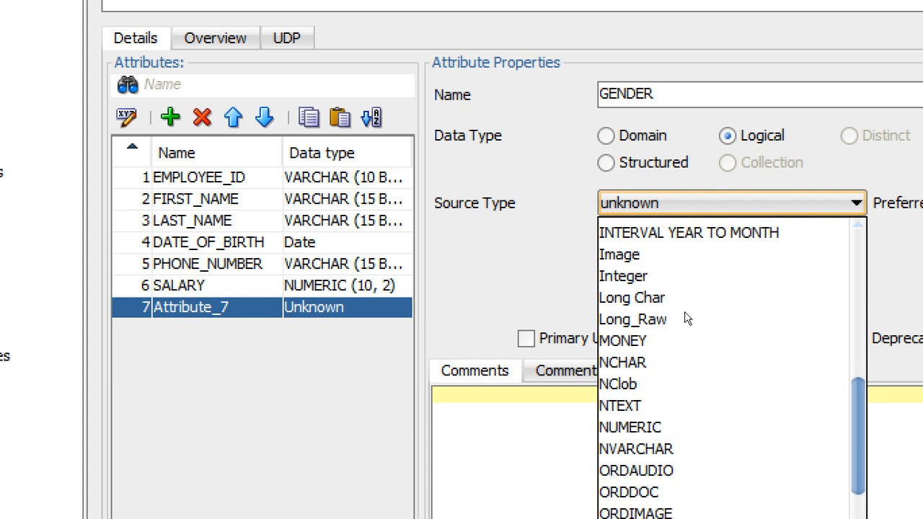
{"action": "scroll", "coordinate": [685, 330], "scroll_direction": "up", "scroll_amount": 5}
{"action": "scroll", "coordinate": [682, 281], "scroll_direction": "up", "scroll_amount": 4}
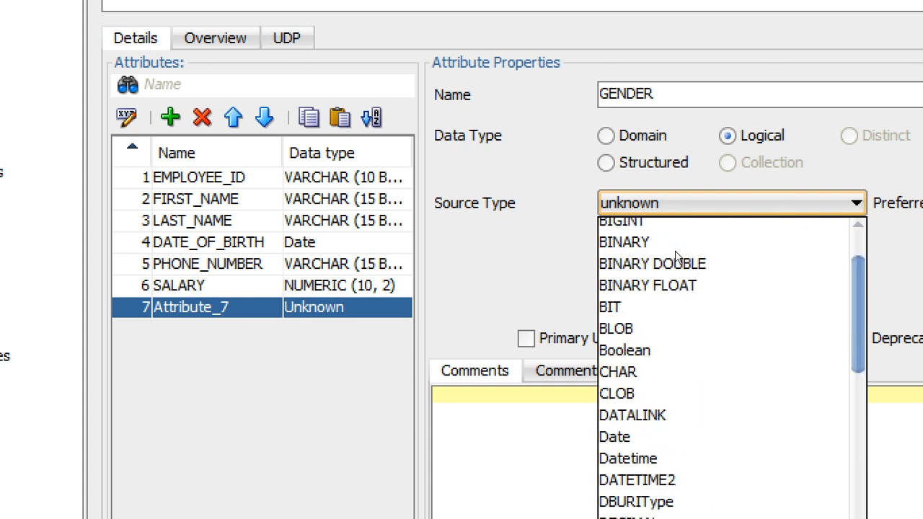
{"action": "scroll", "coordinate": [676, 256], "scroll_direction": "down", "scroll_amount": 1}
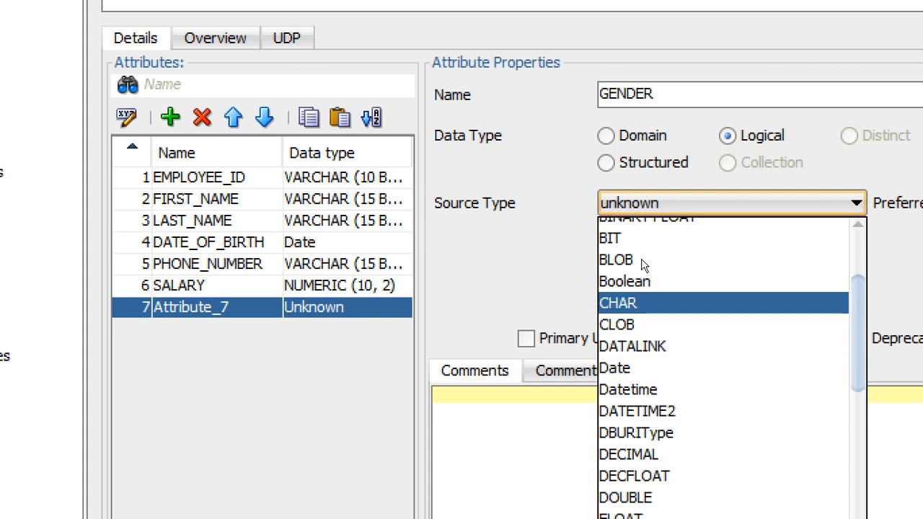
{"action": "left_click", "coordinate": [644, 302]}
- Give GENDER a size of 1 in BYTE units, mark it Mandatory, and confirm the entity properties
{"action": "left_click", "coordinate": [612, 239]}
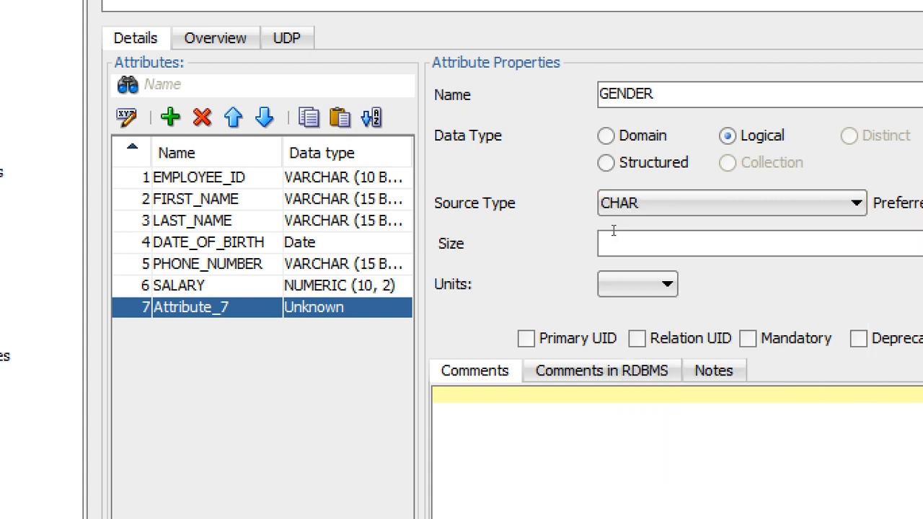
{"action": "type", "text": "1"}
{"action": "key", "text": "Tab"}
{"action": "key", "text": "Down"}
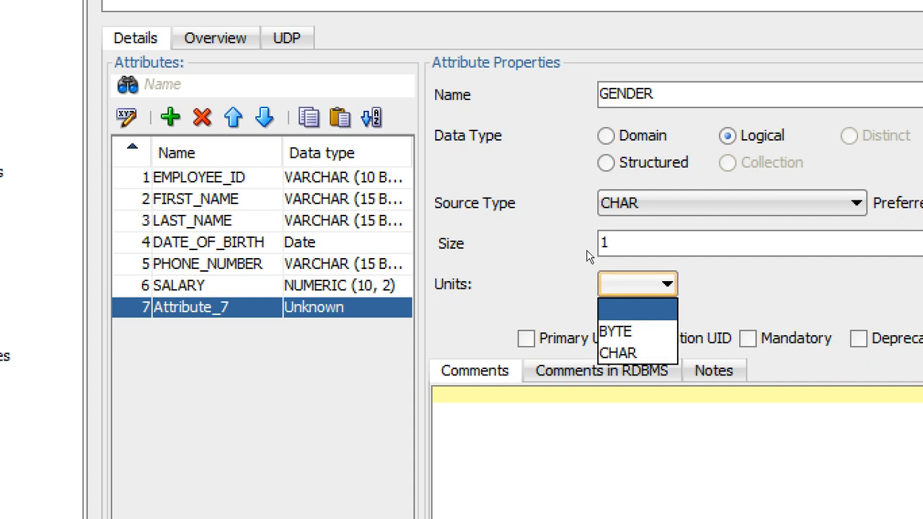
{"action": "key", "text": "Down"}
{"action": "key", "text": "Return"}
{"action": "key", "text": "Tab"}
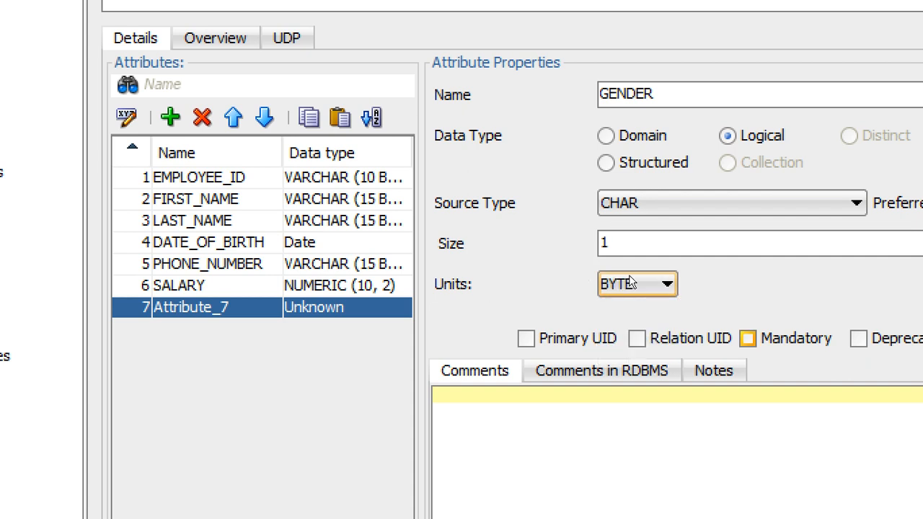
{"action": "key", "text": "space"}
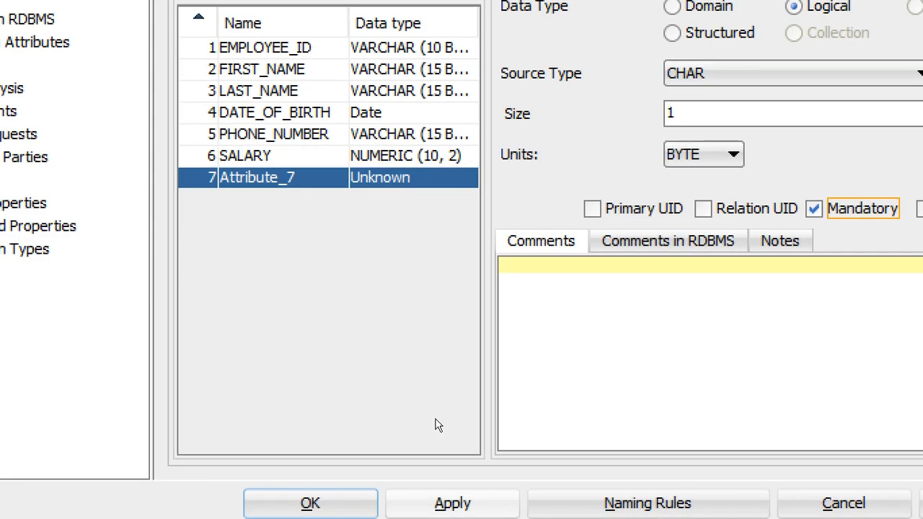
{"action": "key", "text": "Return"}
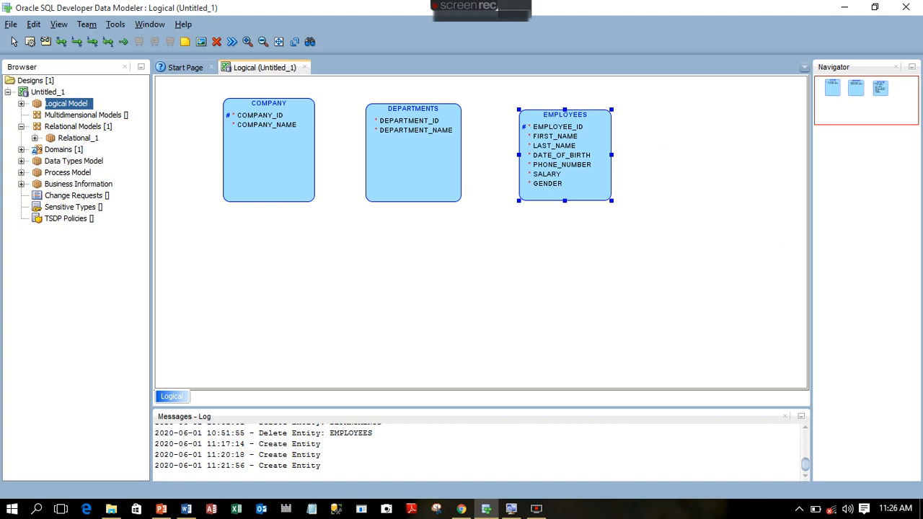
{"action": "mouse_move", "coordinate": [469, 13]}
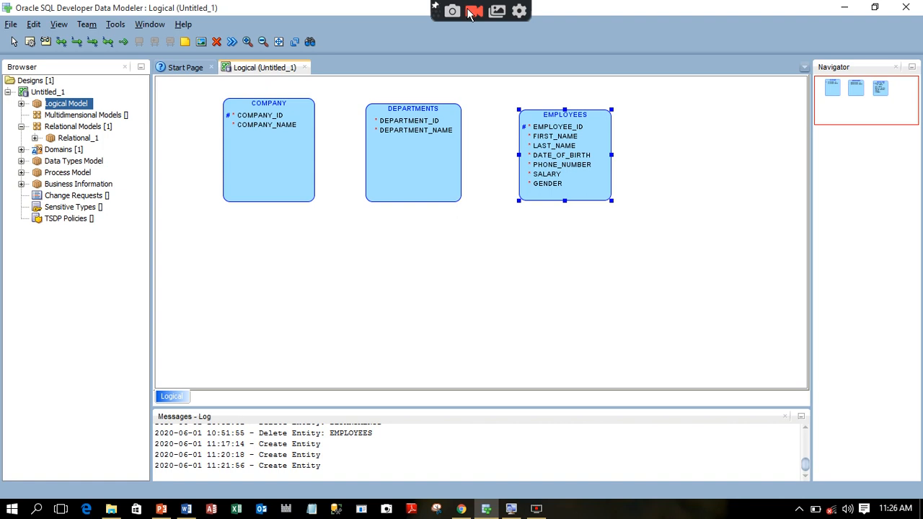